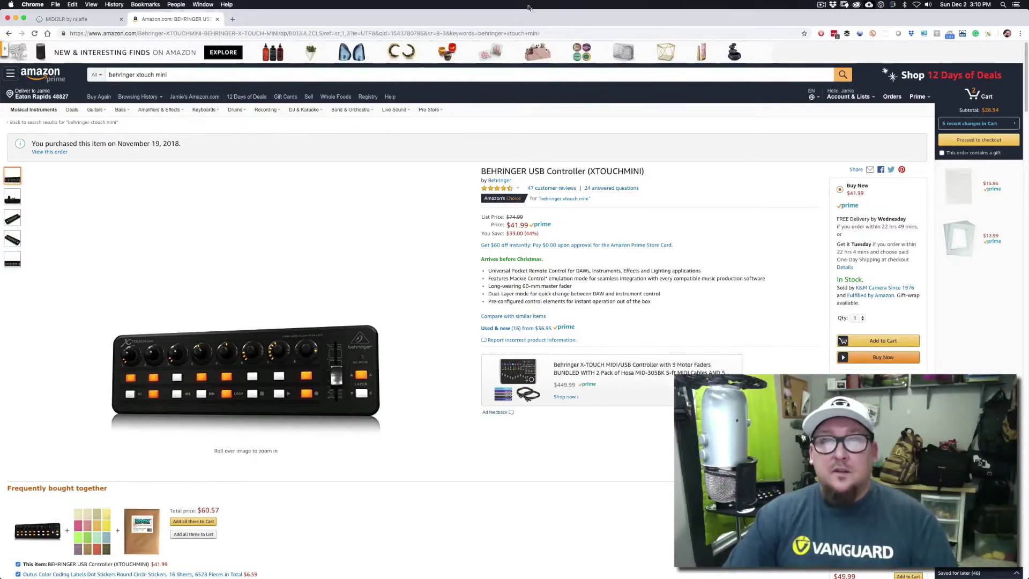
Step: Review the MIDI2LR GitHub page, noting support for Mac OS X 10.12+, Windows 7+ and Lightroom 6+
{"action": "left_click", "coordinate": [95, 21]}
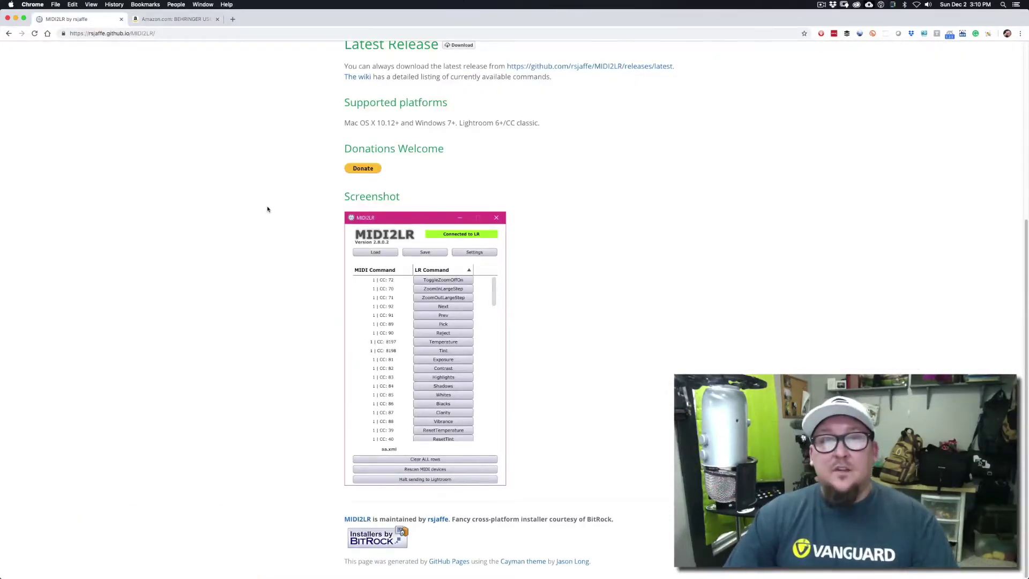
{"action": "scroll", "coordinate": [266, 207], "scroll_direction": "up", "scroll_amount": 3}
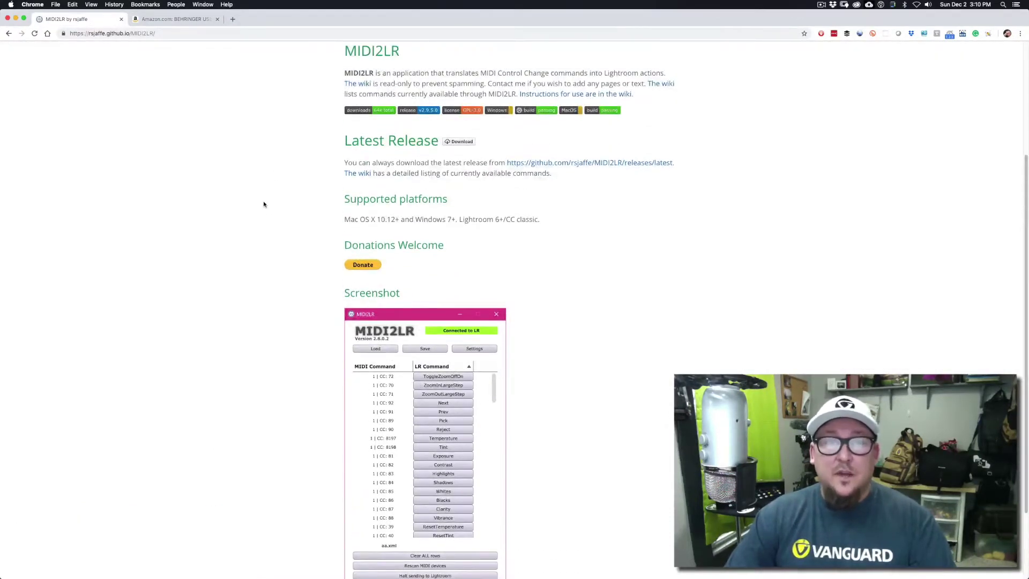
{"action": "scroll", "coordinate": [263, 205], "scroll_direction": "up", "scroll_amount": 5}
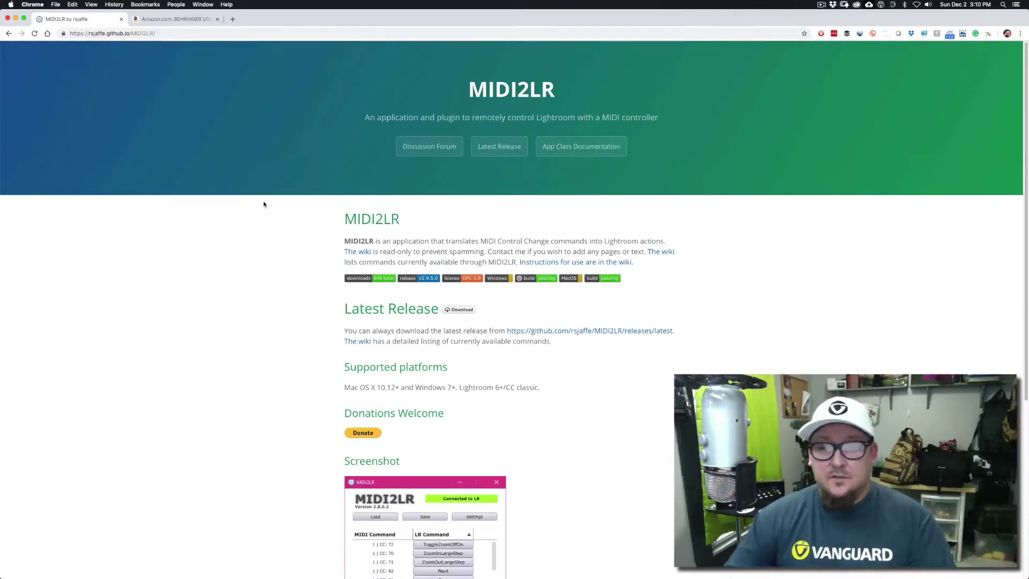
{"action": "scroll", "coordinate": [264, 204], "scroll_direction": "down", "scroll_amount": 3}
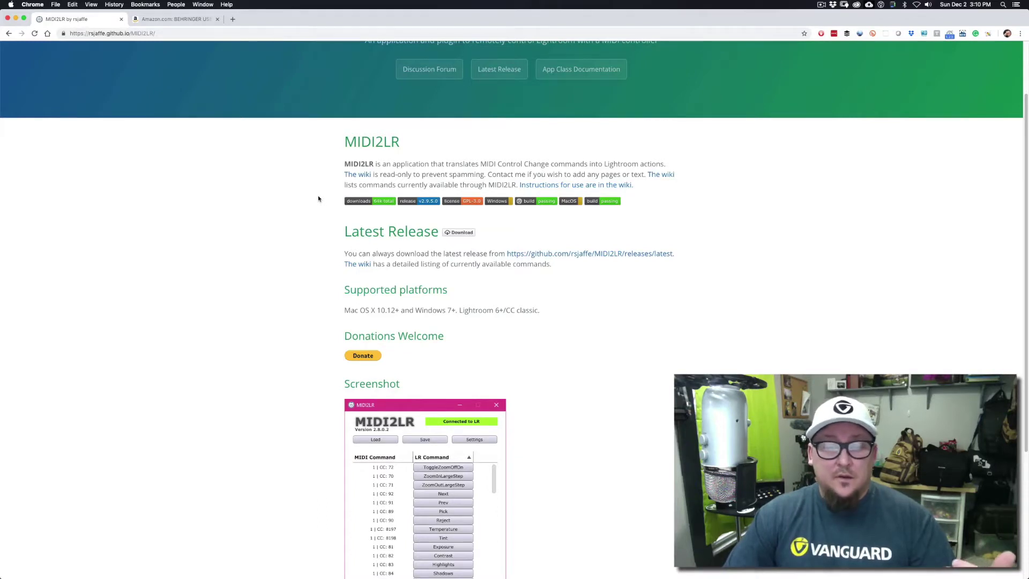
{"action": "scroll", "coordinate": [318, 198], "scroll_direction": "down", "scroll_amount": 1}
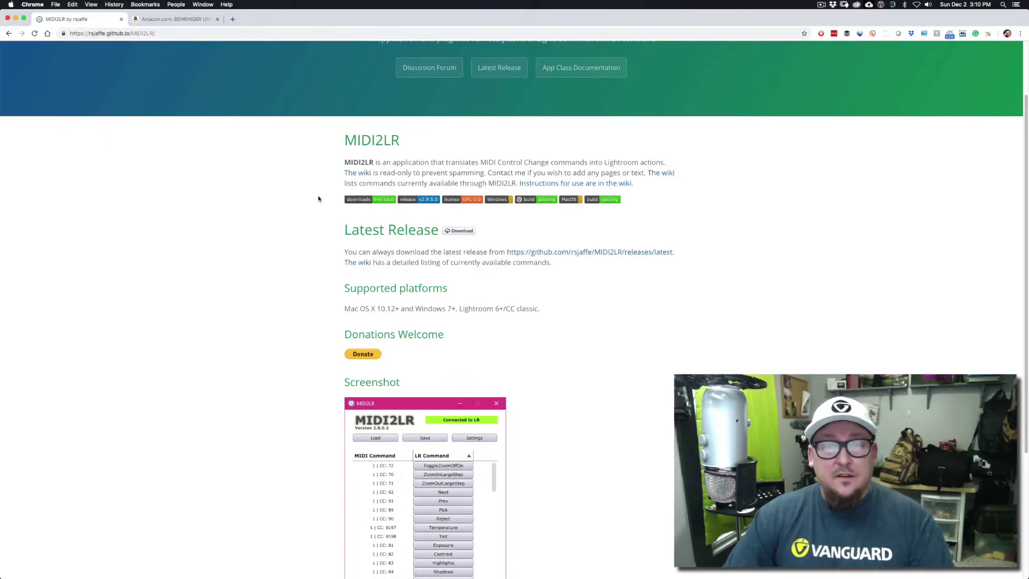
Step: Return to full-screen Lightroom and check the MIDI2LR entries under File > Plug-in Extras without choosing one
{"action": "key", "text": "ctrl+Up"}
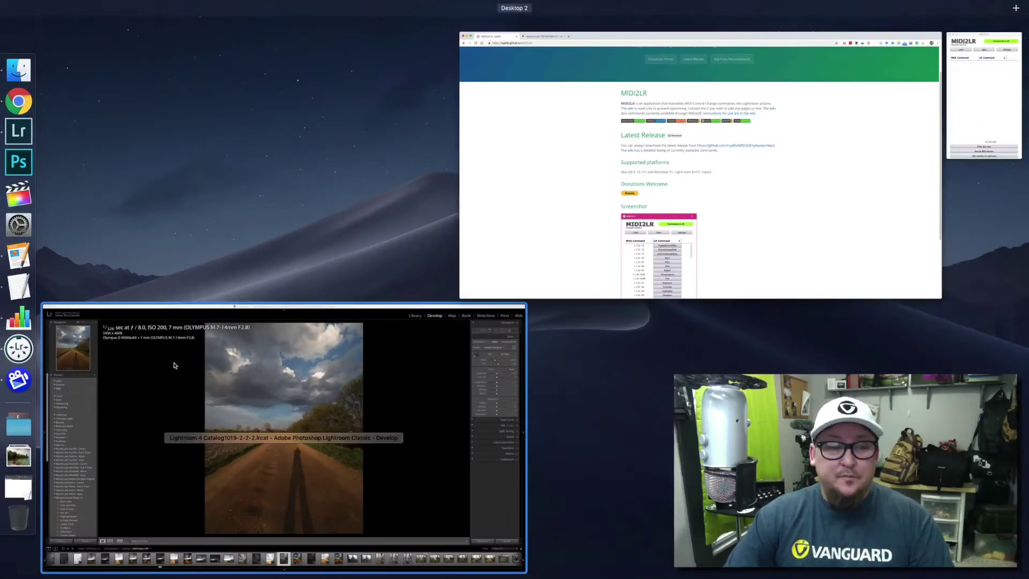
{"action": "left_click", "coordinate": [284, 423]}
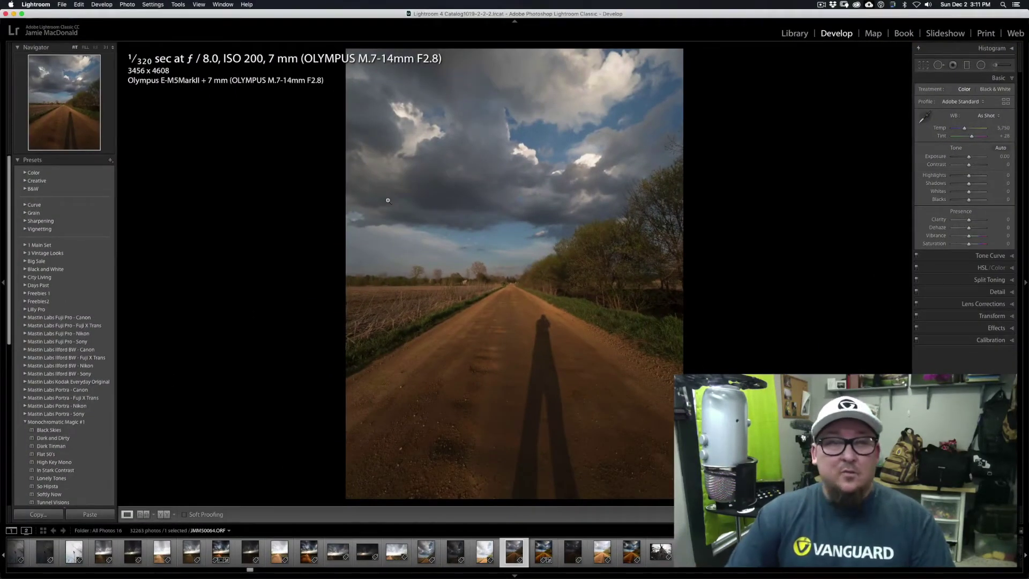
{"action": "mouse_move", "coordinate": [2, 359]}
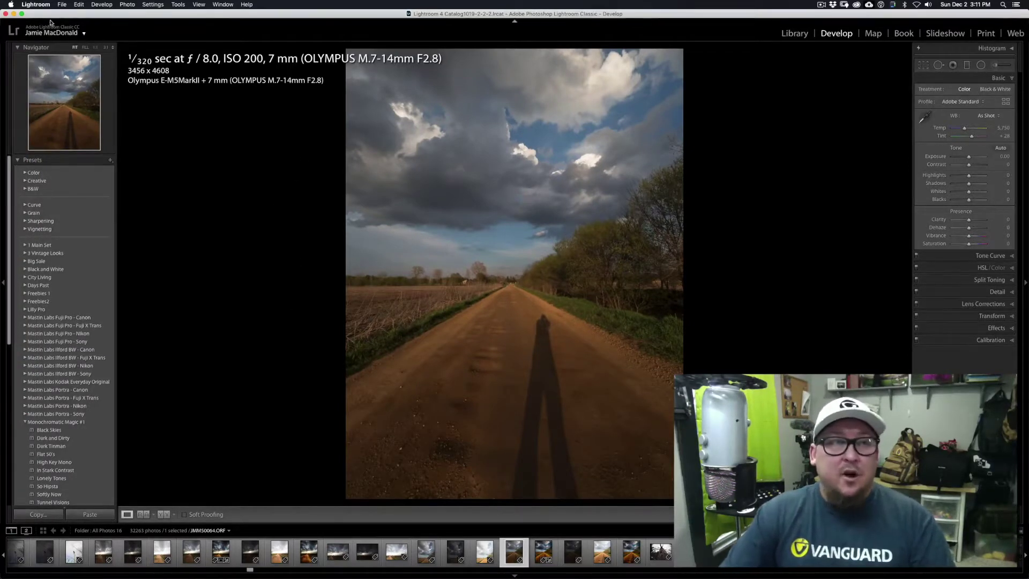
{"action": "left_click", "coordinate": [64, 6]}
{"action": "mouse_move", "coordinate": [85, 180]}
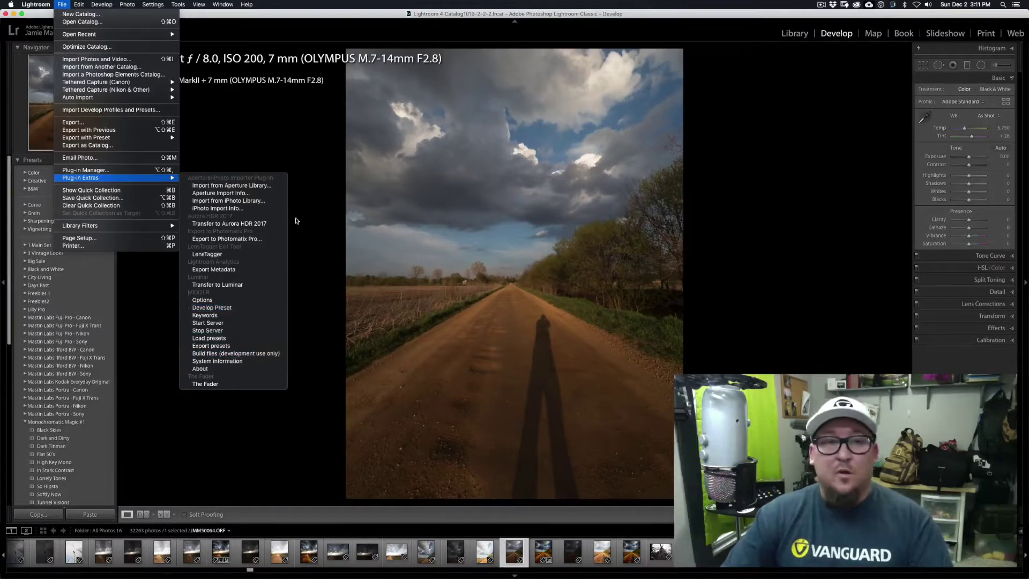
{"action": "left_click", "coordinate": [310, 18]}
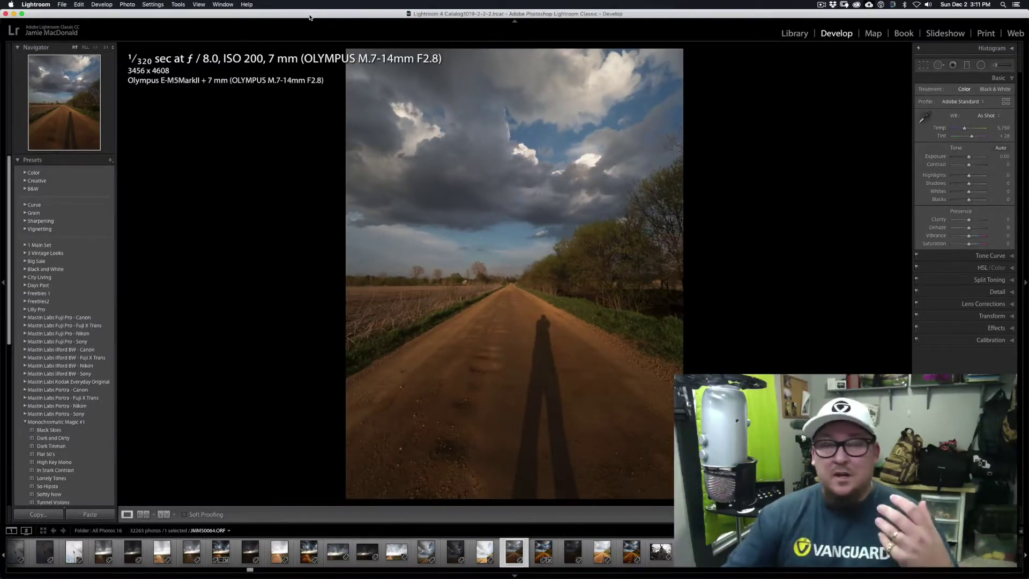
{"action": "key", "text": "ctrl+Up"}
Step: Bring the MIDI2LR window to the front and position it over the photo
{"action": "left_click", "coordinate": [982, 101]}
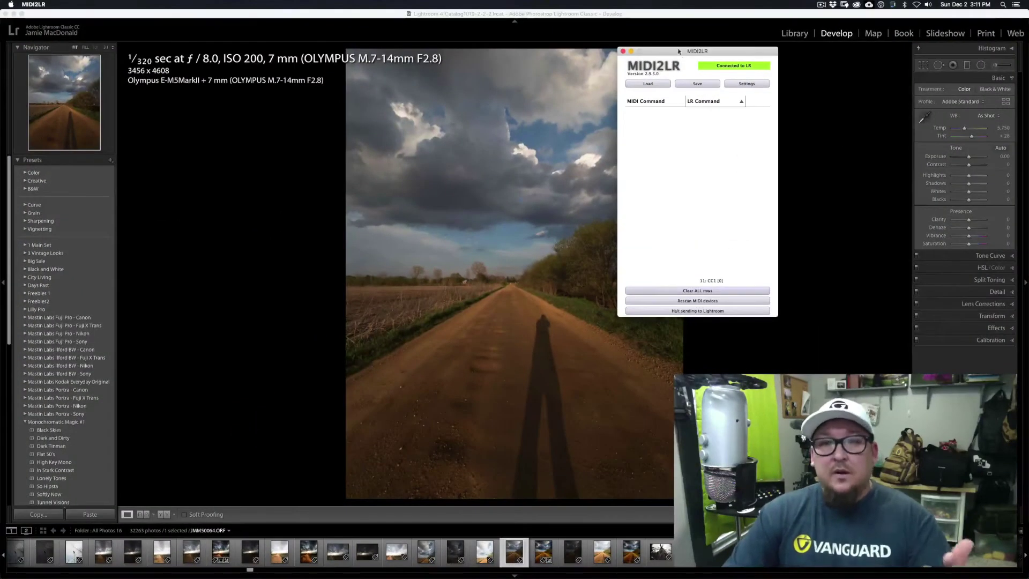
{"action": "left_click_drag", "start_coordinate": [680, 51], "coordinate": [632, 30]}
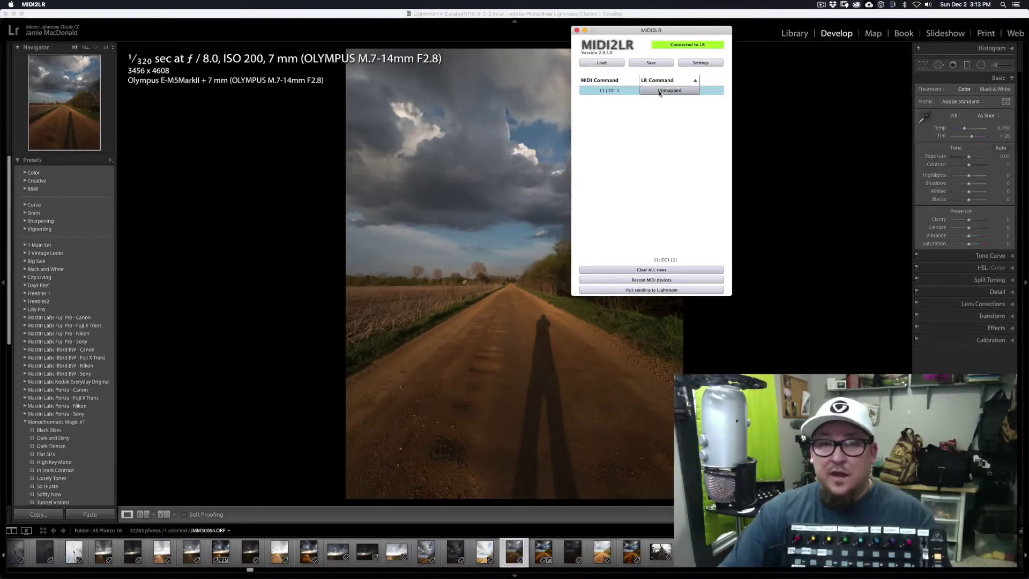
Step: Map the 11 | CC: 1 knob to Basic > Exposure and shift the MIDI2LR window right
{"action": "left_click", "coordinate": [660, 92]}
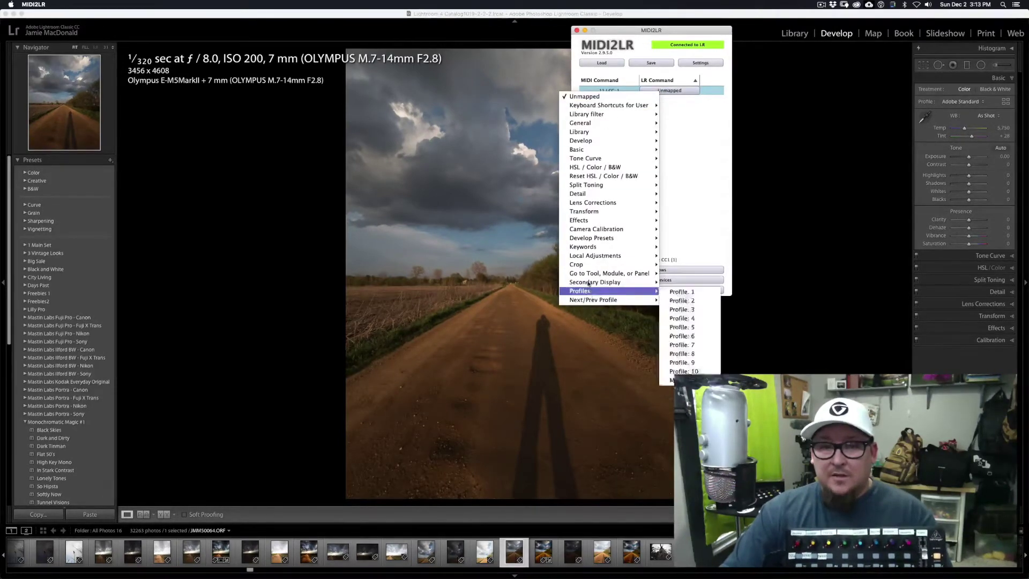
{"action": "mouse_move", "coordinate": [595, 113]}
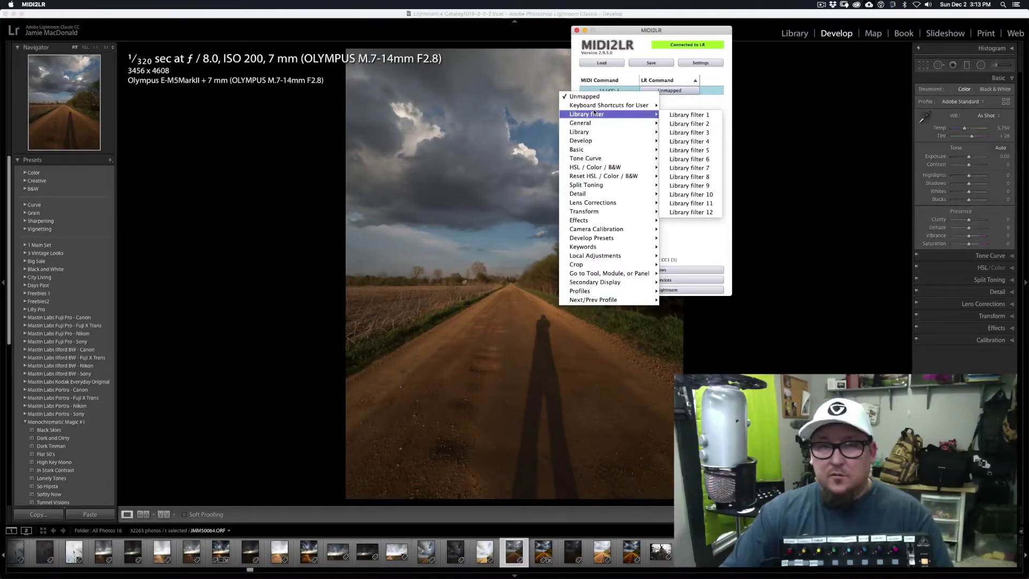
{"action": "mouse_move", "coordinate": [587, 150]}
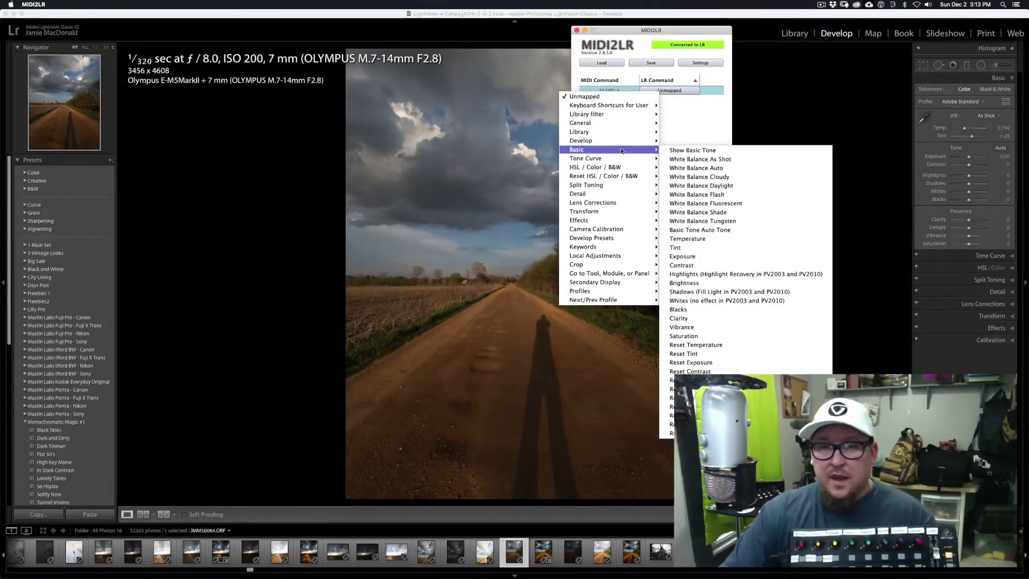
{"action": "left_click", "coordinate": [681, 257]}
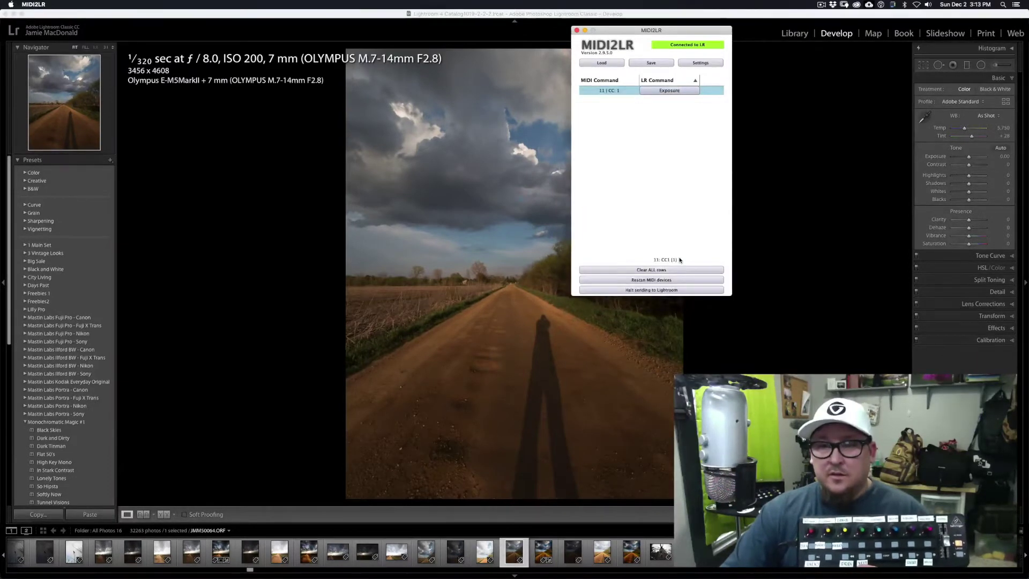
{"action": "left_click_drag", "start_coordinate": [627, 31], "coordinate": [714, 34]}
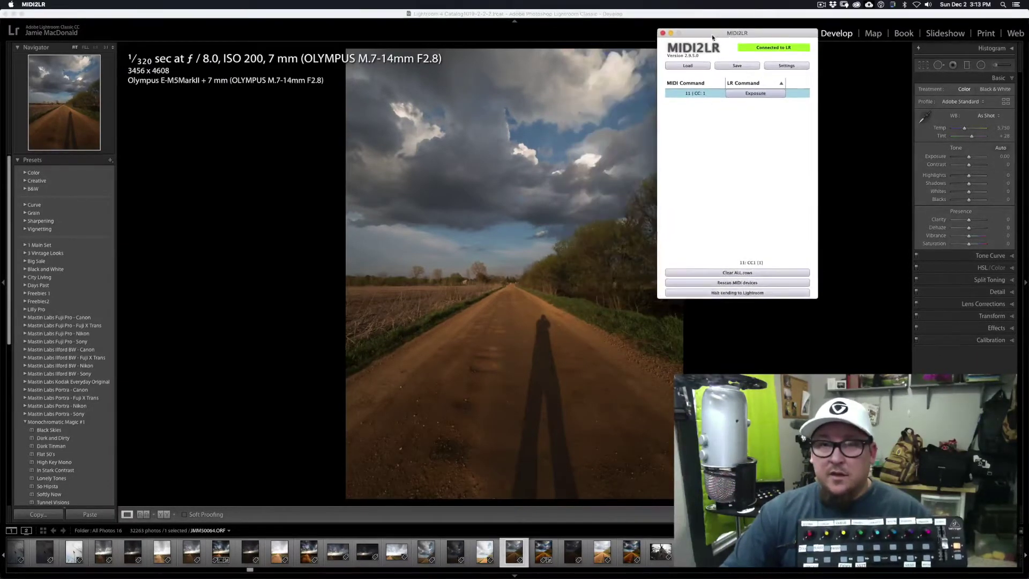
Step: Bring Lightroom back in front so the knob can adjust Exposure
{"action": "left_click", "coordinate": [637, 18]}
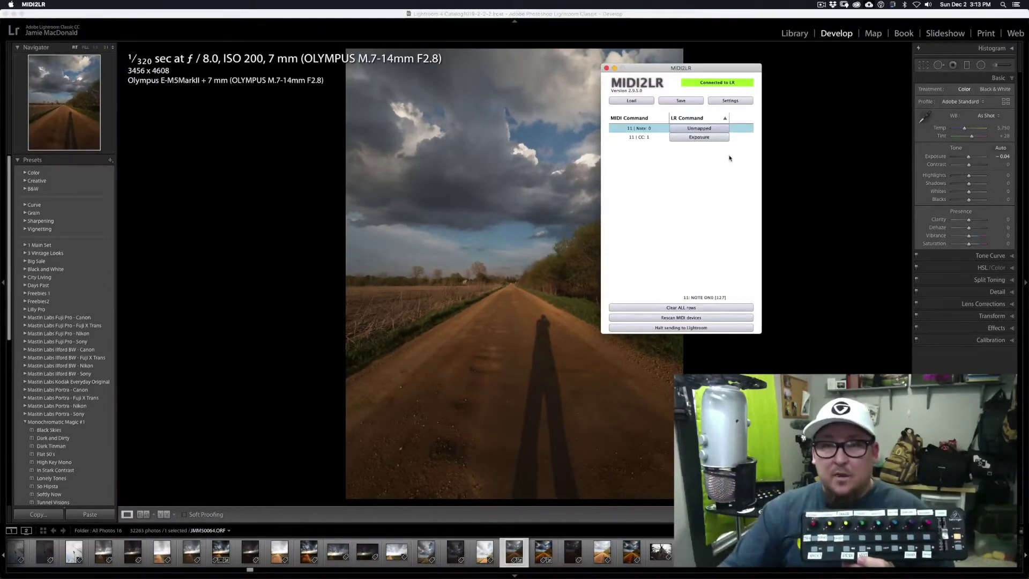
Step: Assign Basic > Reset Exposure to the 11 | Note: 0 button row
{"action": "left_click", "coordinate": [689, 130]}
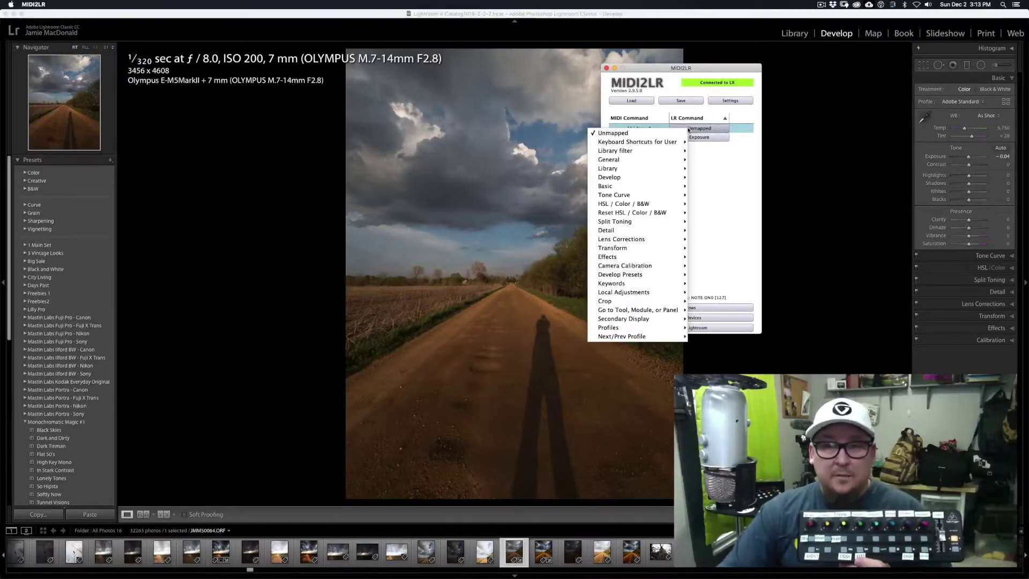
{"action": "mouse_move", "coordinate": [634, 186]}
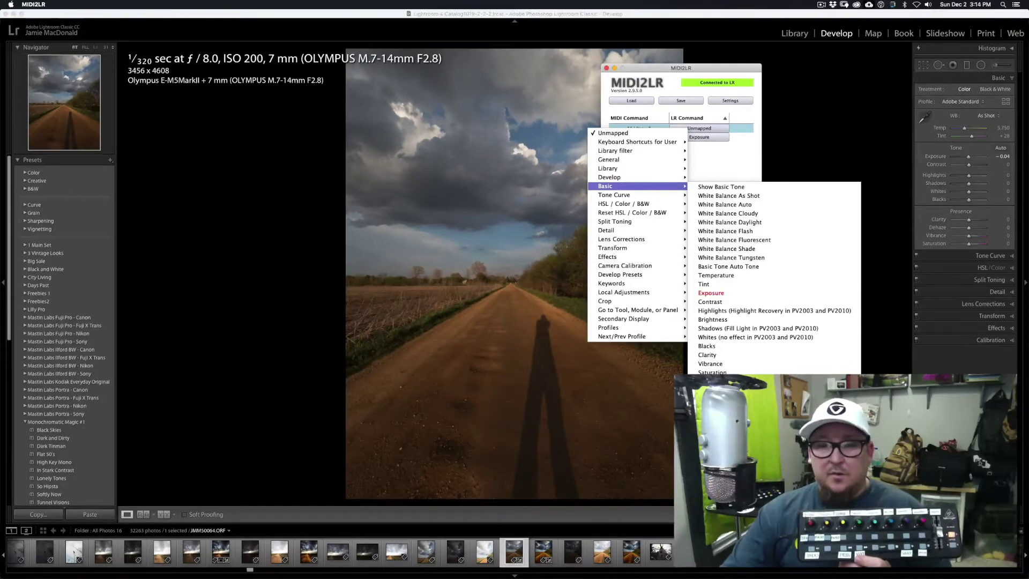
{"action": "key", "text": "Return"}
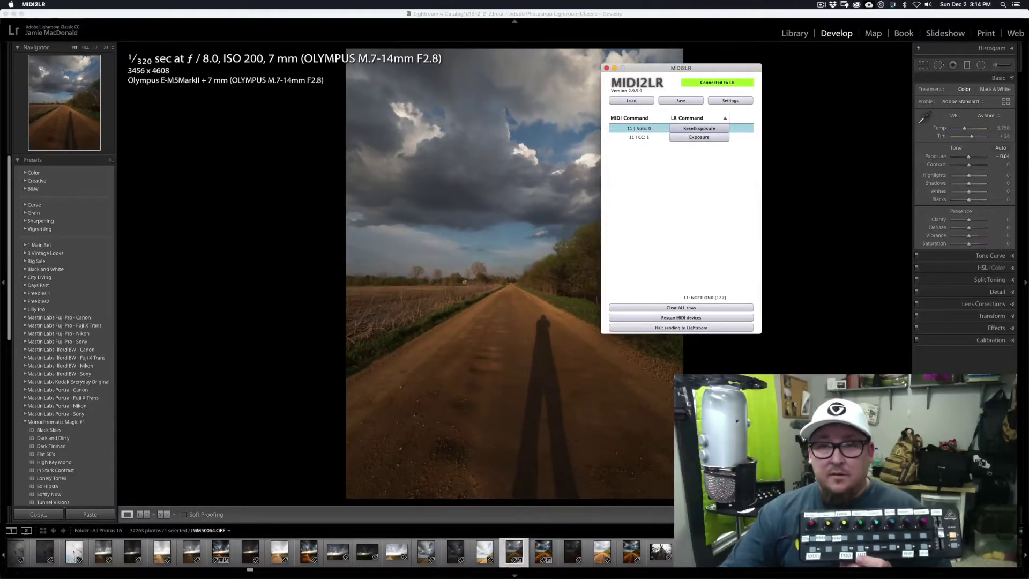
Step: Move MIDI2LR aside, return to full-screen Lightroom, then bring MIDI2LR back to front
{"action": "left_click_drag", "start_coordinate": [669, 80], "coordinate": [821, 115]}
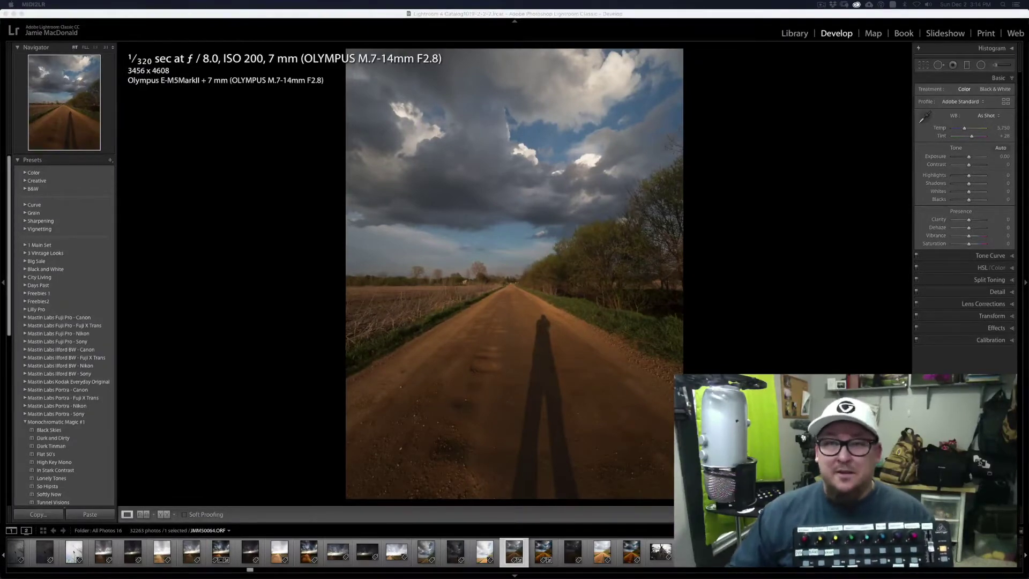
{"action": "key", "text": "ctrl+Up"}
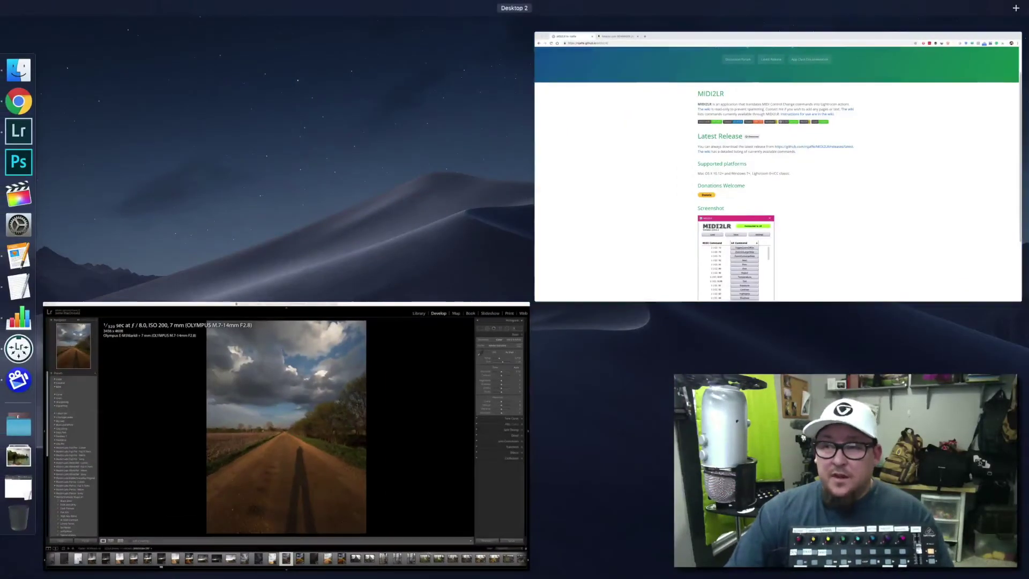
{"action": "key", "text": "ctrl+Up"}
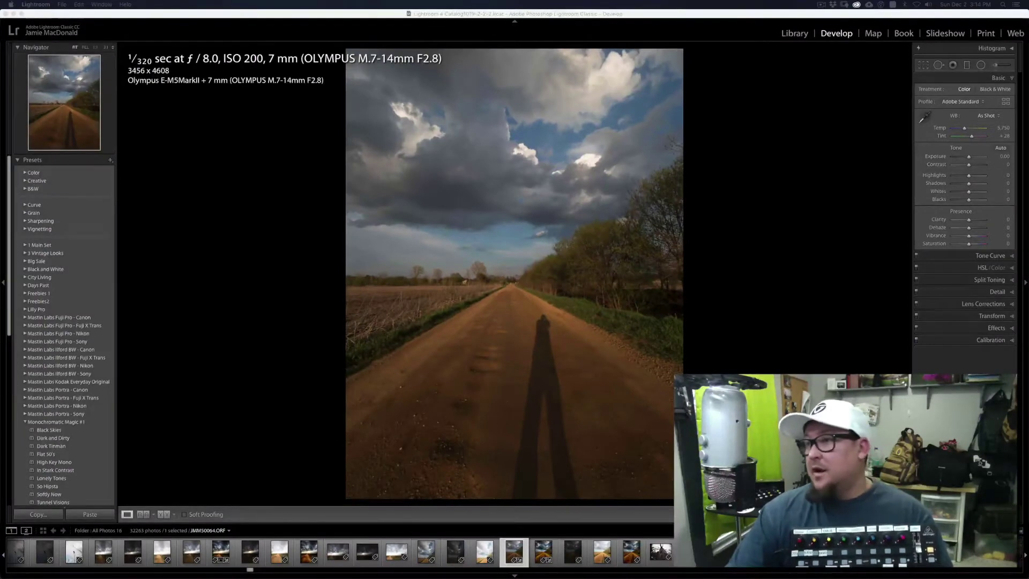
{"action": "left_click", "coordinate": [590, 205]}
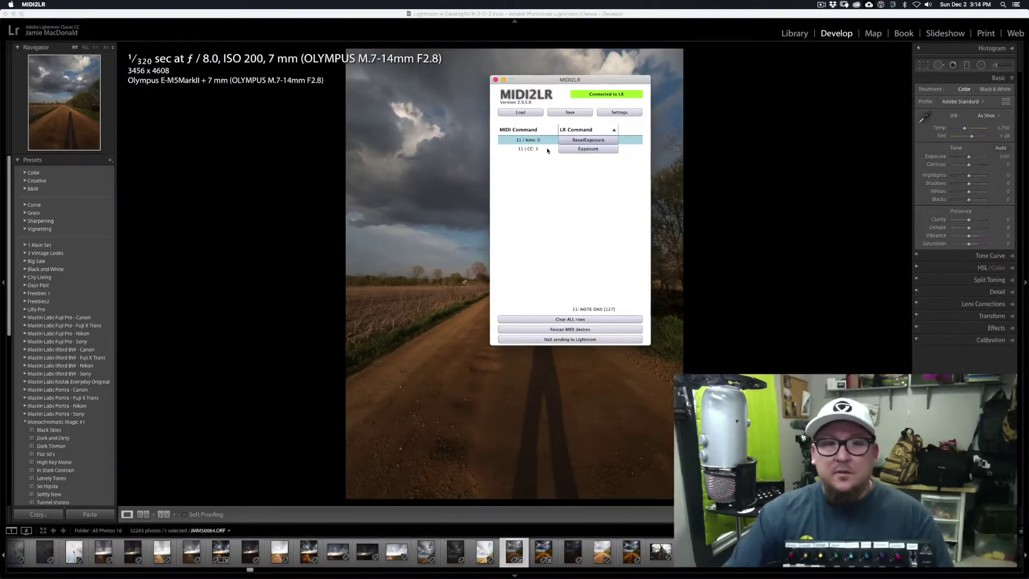
Step: Save the mapping profile as 'test for youtube' in Documents > MidiControllerSettings
{"action": "left_click", "coordinate": [570, 114]}
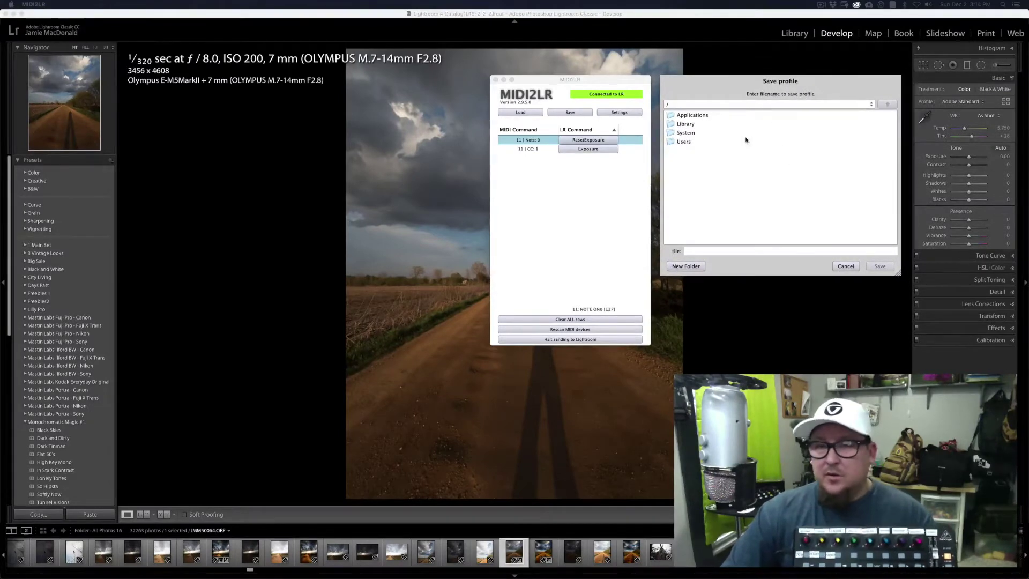
{"action": "left_click", "coordinate": [866, 106]}
{"action": "left_click", "coordinate": [716, 122]}
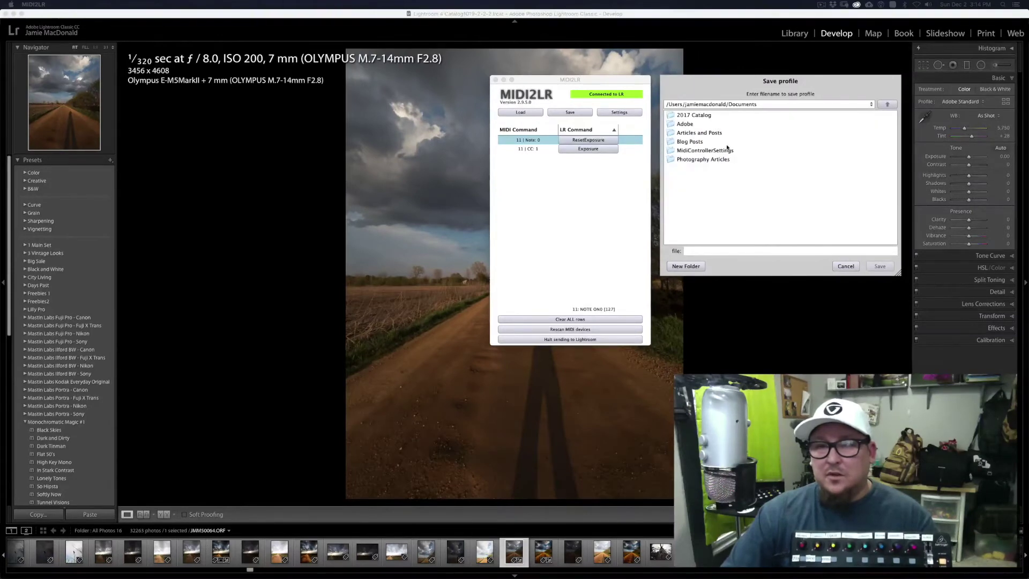
{"action": "double_click", "coordinate": [691, 152]}
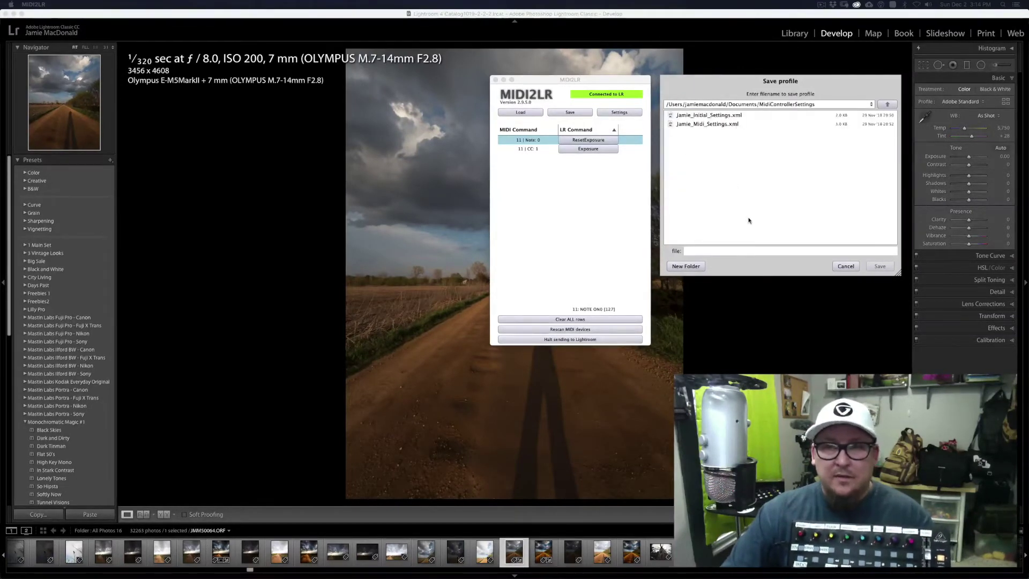
{"action": "left_click", "coordinate": [696, 249]}
{"action": "type", "text": "test"}
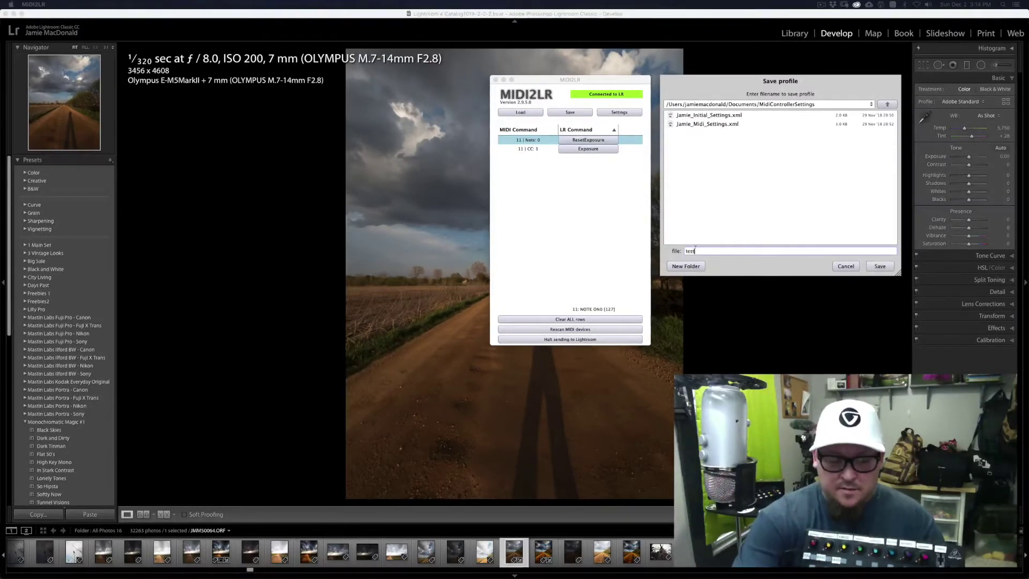
{"action": "type", "text": " for"}
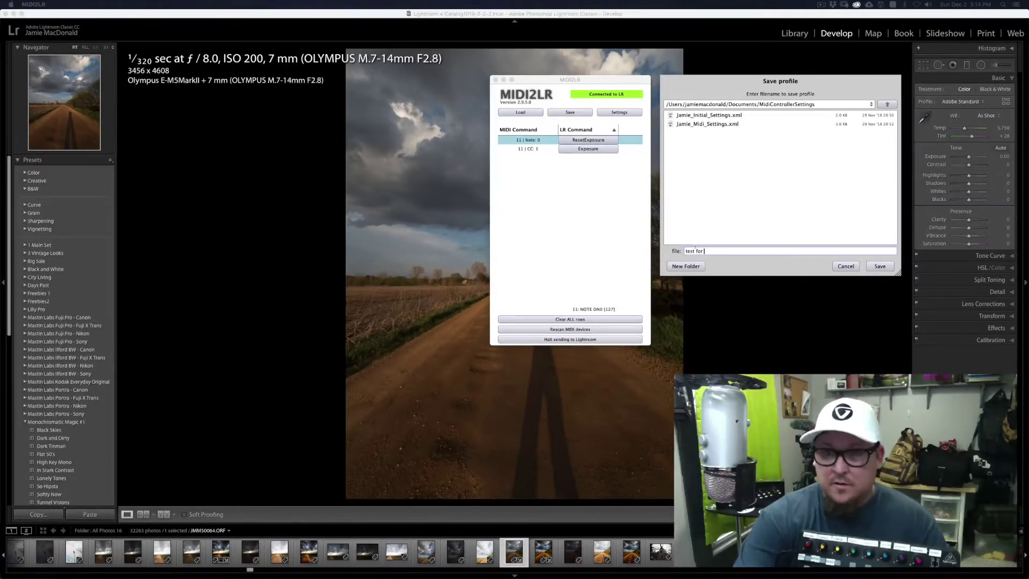
{"action": "type", "text": " youtube"}
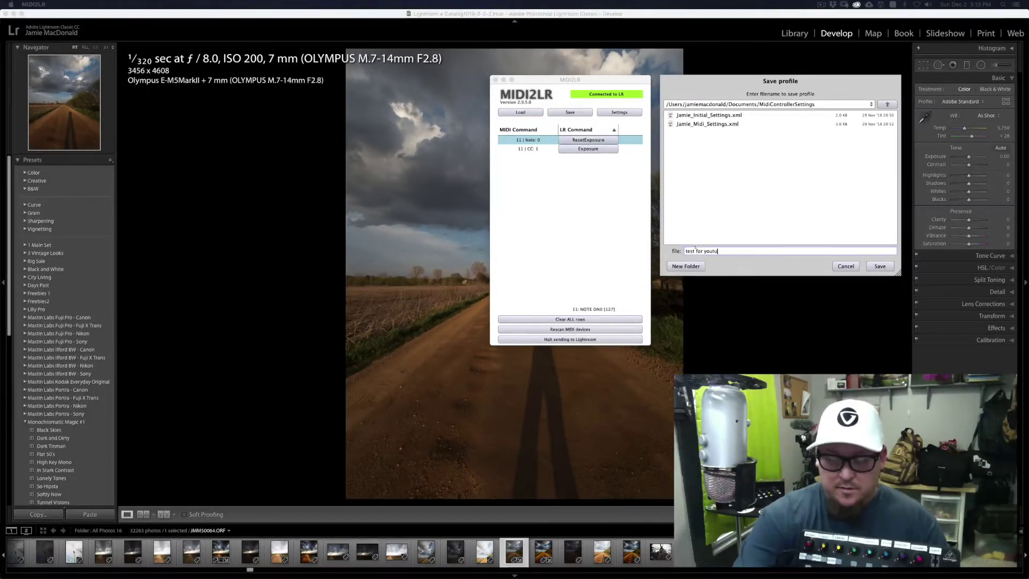
{"action": "left_click", "coordinate": [877, 266]}
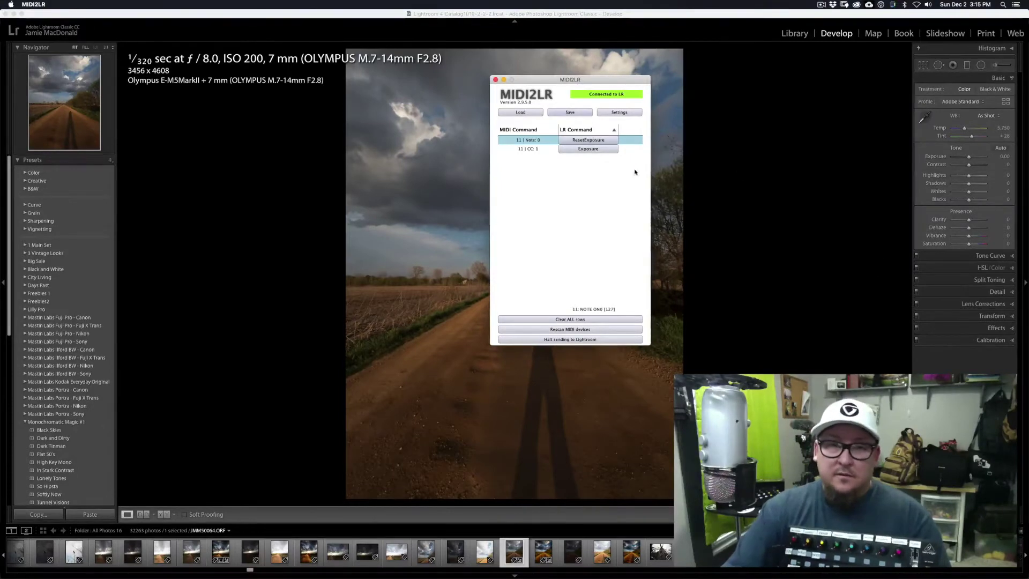
Step: Clear all rows, then load test for youtube.xml from Documents > MidiControllerSettings
{"action": "left_click", "coordinate": [570, 321]}
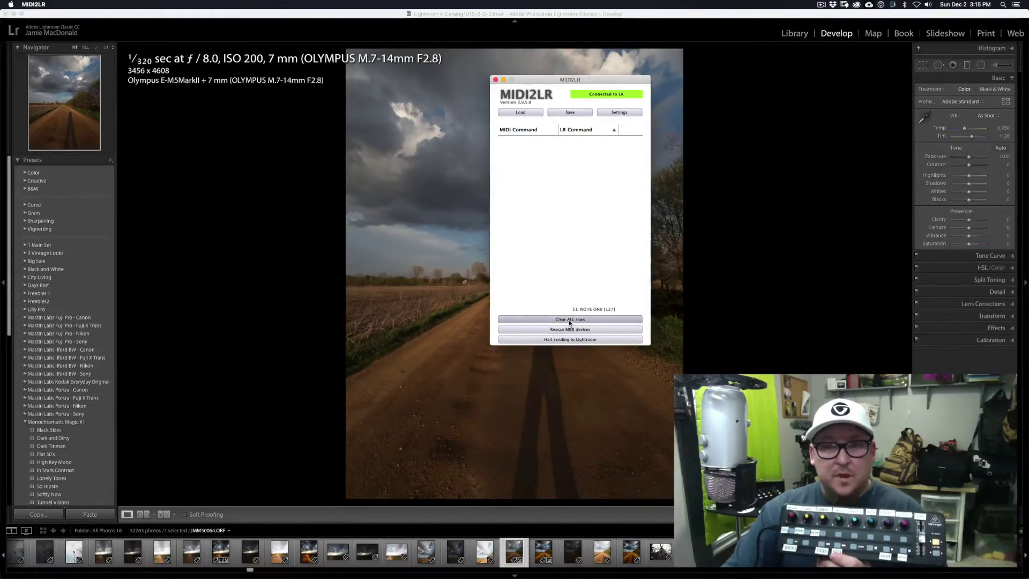
{"action": "left_click", "coordinate": [521, 113]}
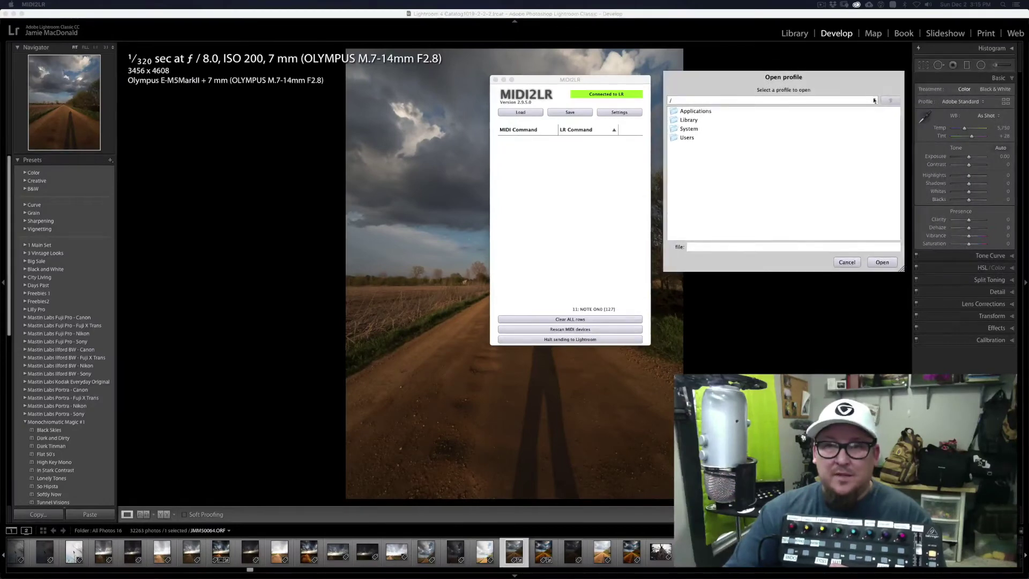
{"action": "left_click", "coordinate": [874, 100]}
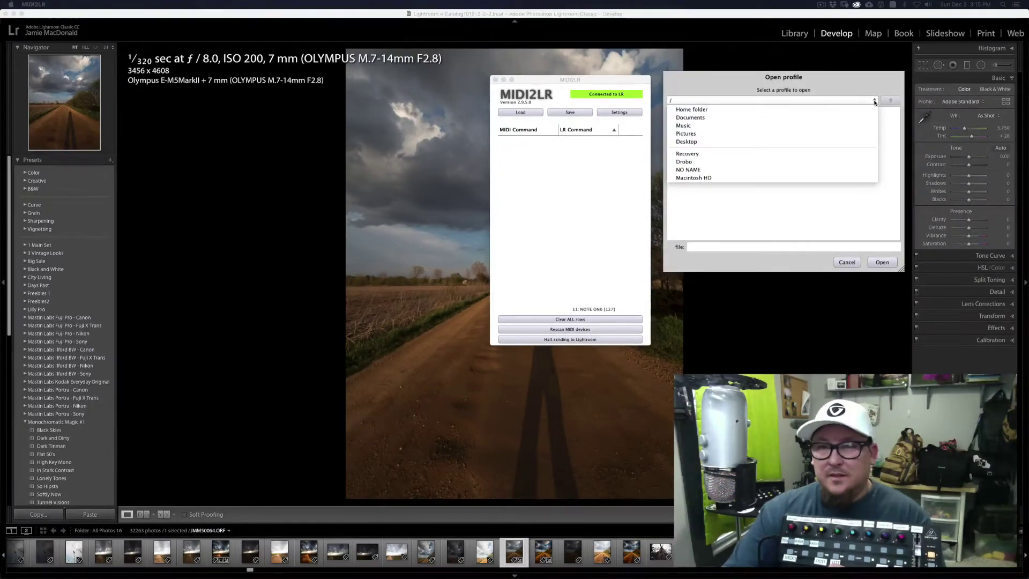
{"action": "left_click", "coordinate": [695, 117]}
{"action": "double_click", "coordinate": [694, 146]}
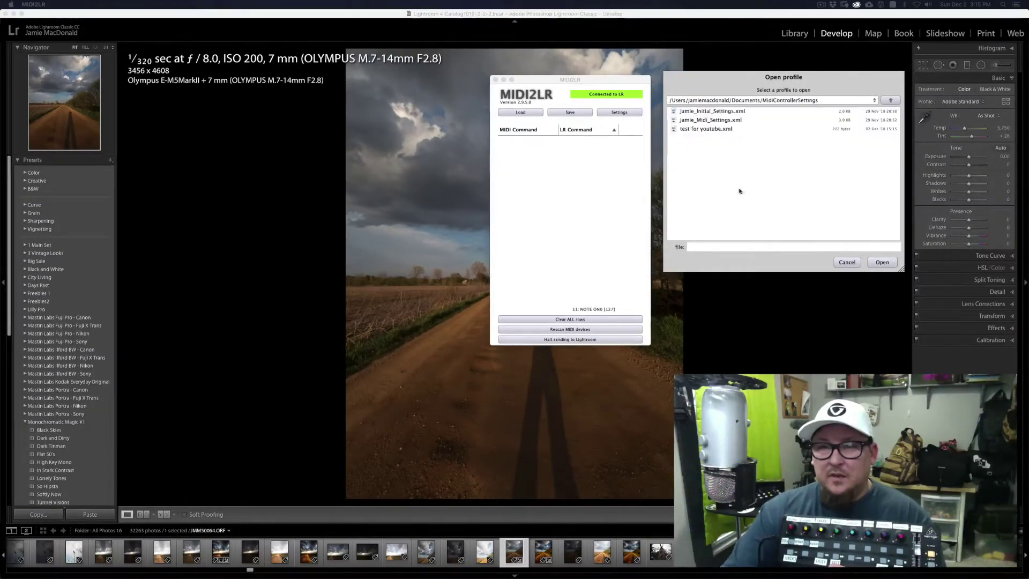
{"action": "left_click", "coordinate": [703, 130]}
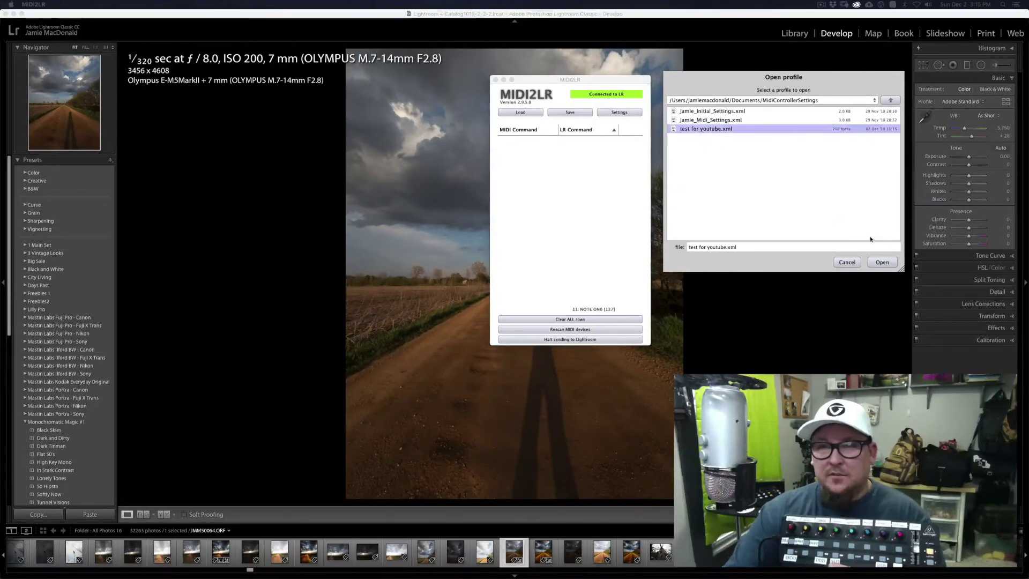
{"action": "left_click", "coordinate": [882, 264]}
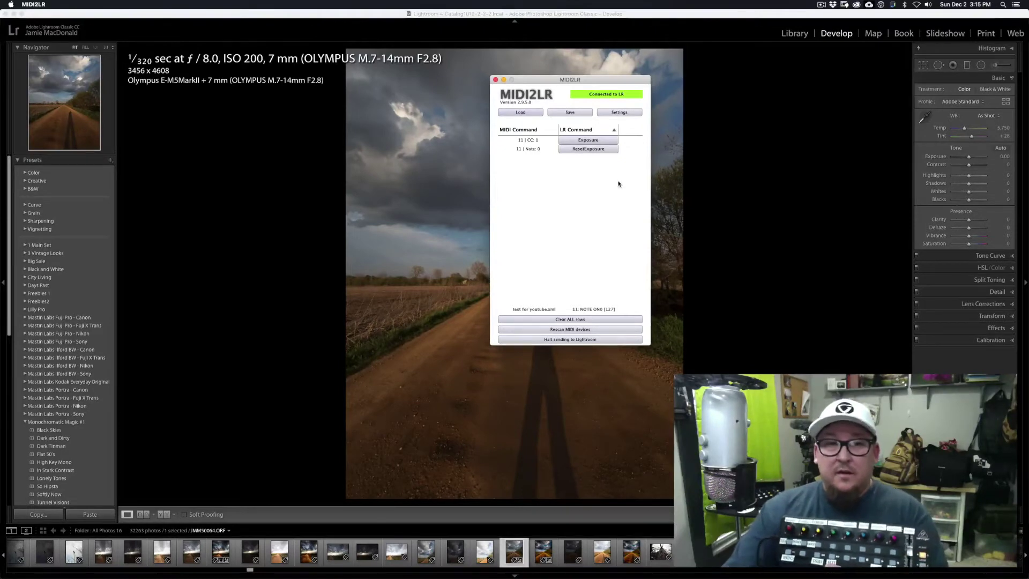
Step: Drag the MIDI2LR window further right to make room
{"action": "left_click_drag", "start_coordinate": [587, 83], "coordinate": [732, 87]}
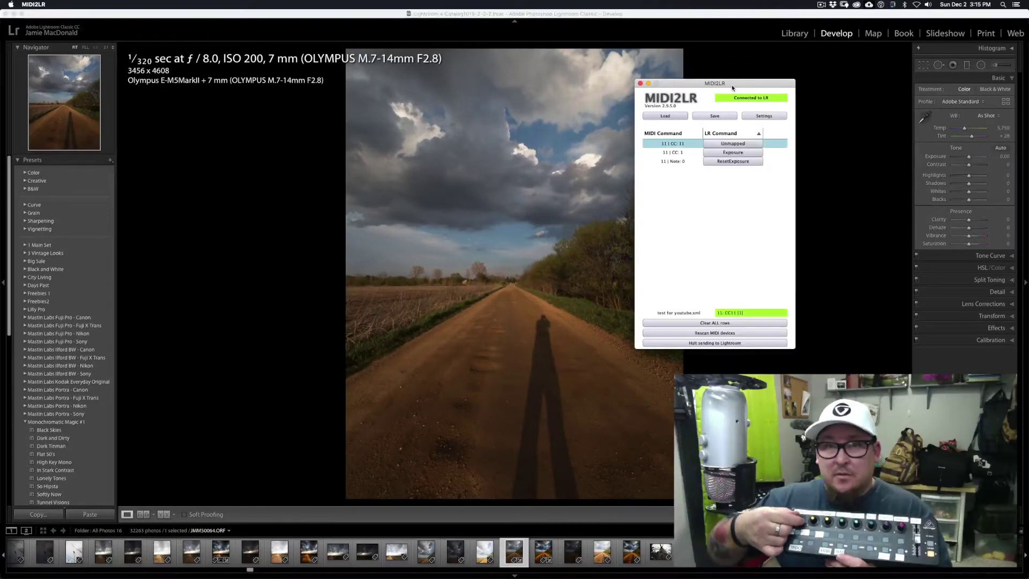
Step: Assign Transform > Perspective Correction Auto (UprightAuto) to the CC 11 knob row
{"action": "left_click", "coordinate": [729, 144]}
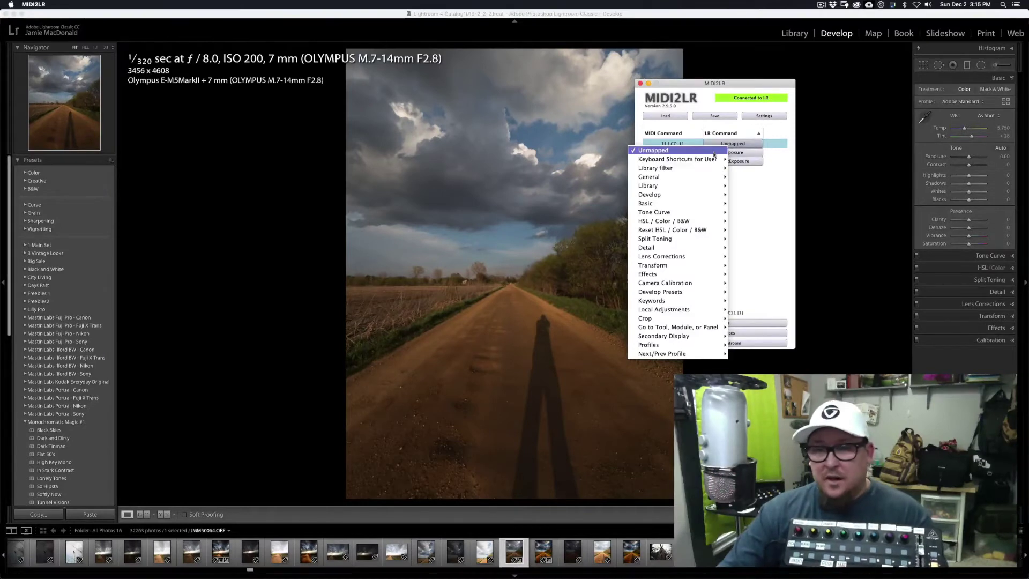
{"action": "mouse_move", "coordinate": [686, 196]}
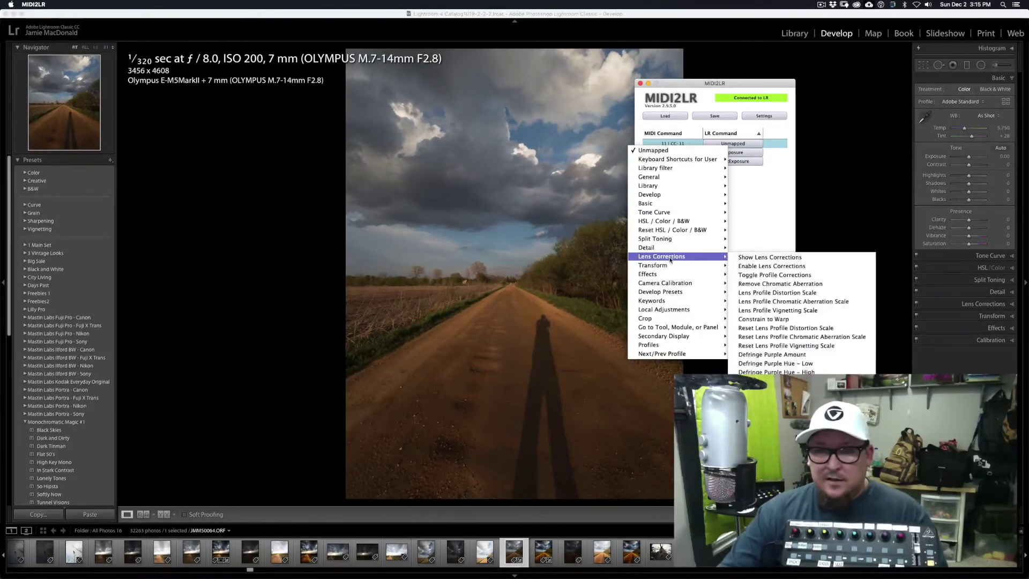
{"action": "mouse_move", "coordinate": [668, 270]}
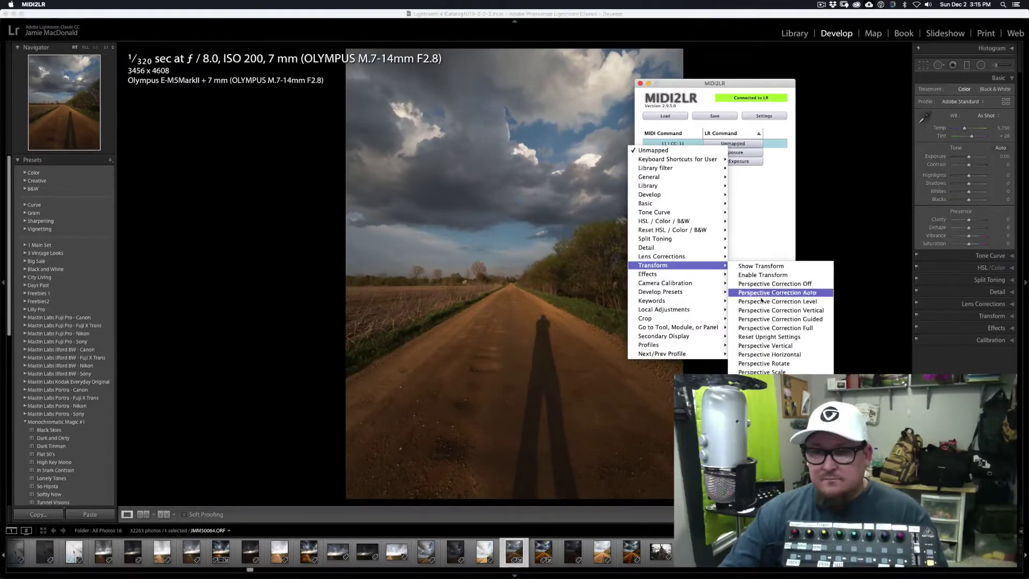
{"action": "left_click", "coordinate": [768, 294]}
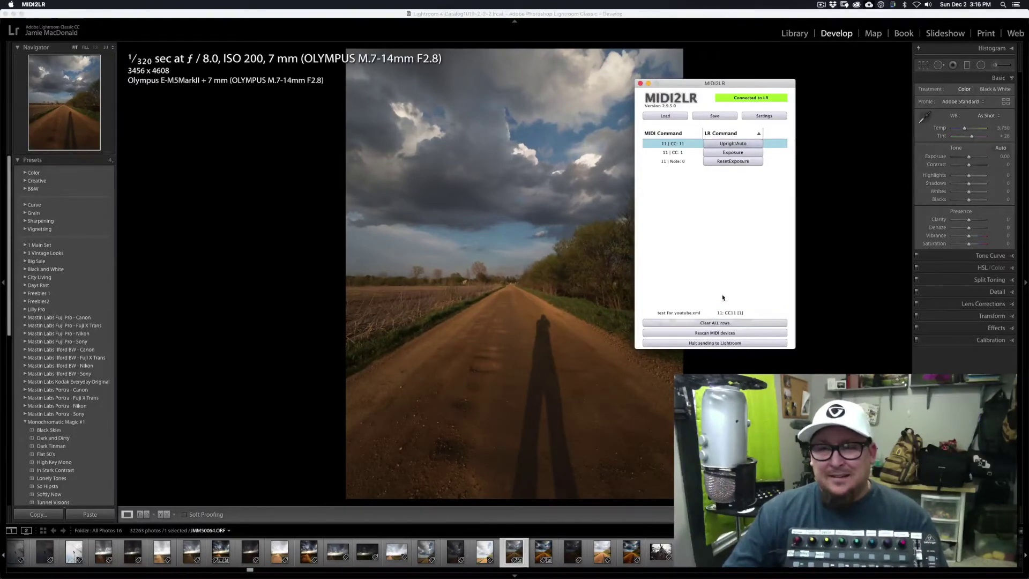
Step: Replace the CC 11 knob's UprightAuto command with Effects > Post Crop Vignette Amount
{"action": "left_click", "coordinate": [722, 146]}
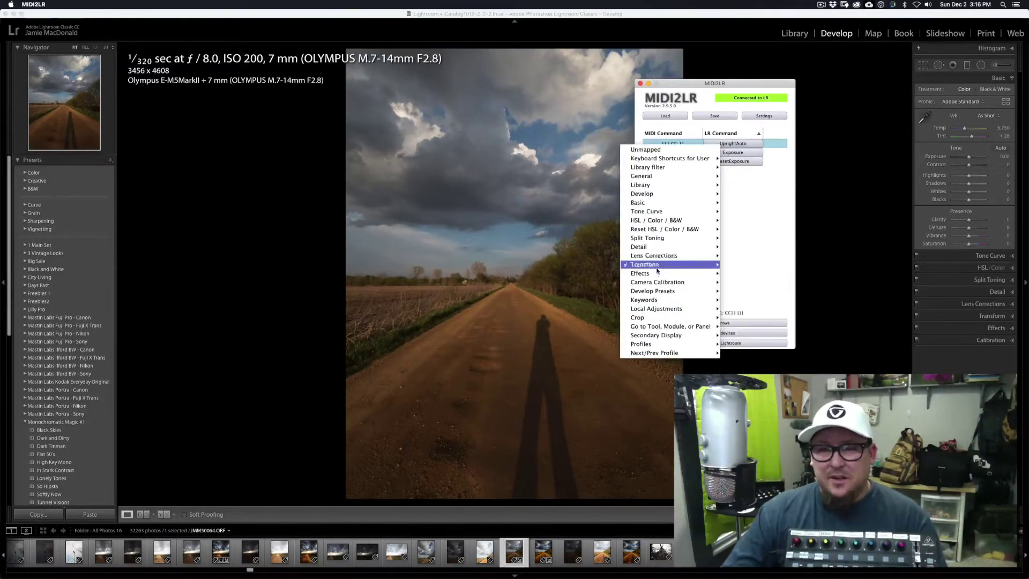
{"action": "mouse_move", "coordinate": [657, 275]}
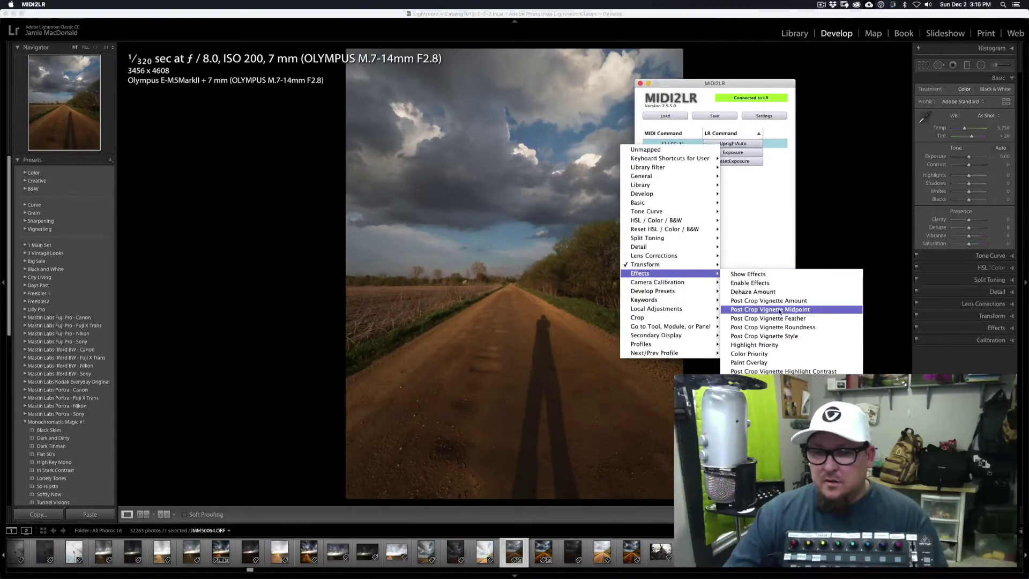
{"action": "left_click", "coordinate": [780, 301]}
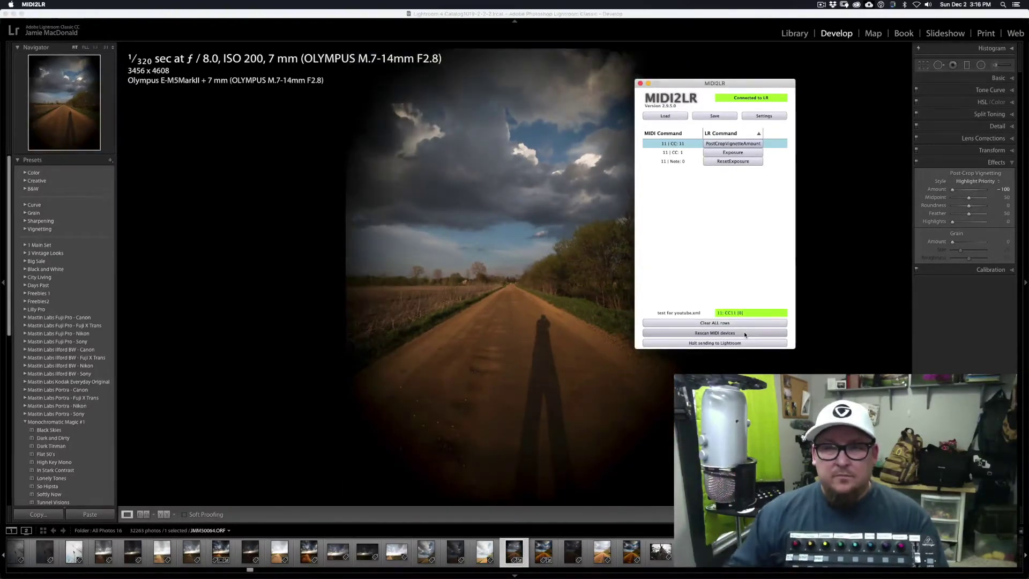
Step: Rescan MIDI devices and map the new Note 24 button to Reset Post Crop Vignette Amount
{"action": "left_click", "coordinate": [744, 331]}
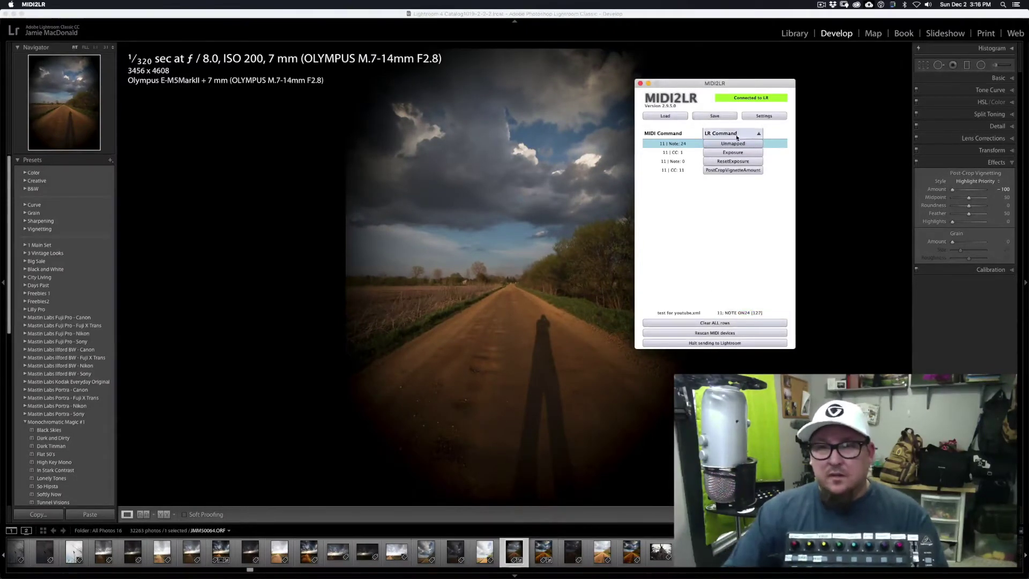
{"action": "left_click", "coordinate": [737, 143]}
{"action": "mouse_move", "coordinate": [679, 273]}
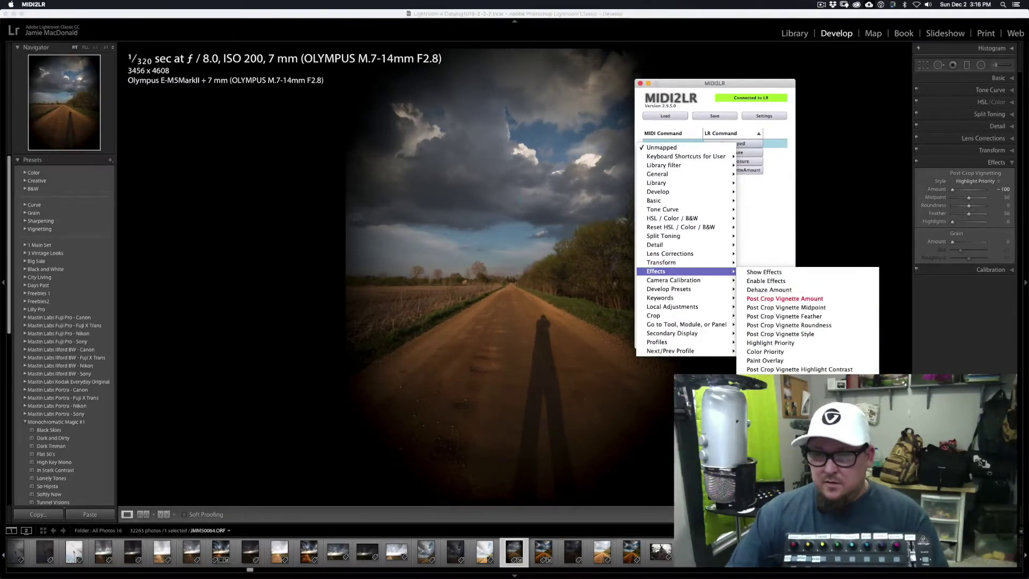
{"action": "left_click", "coordinate": [783, 396]}
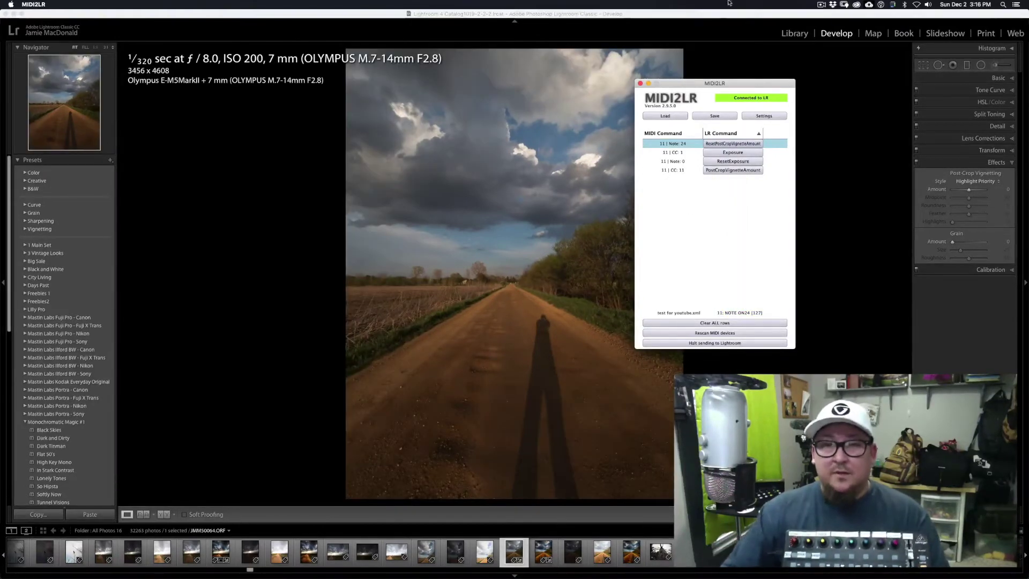
{"action": "left_click_drag", "start_coordinate": [690, 83], "coordinate": [774, 59]}
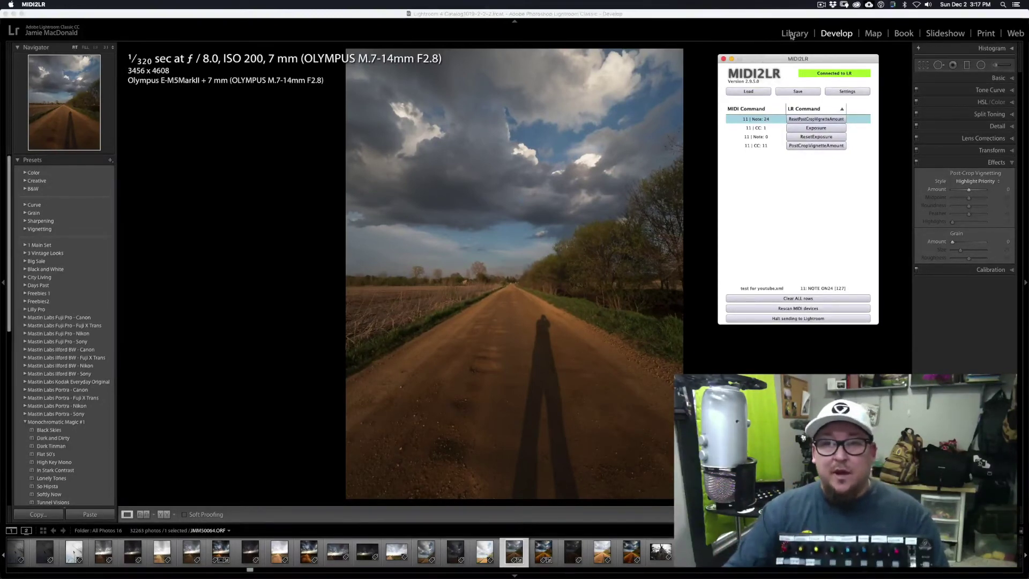
Step: Load the full settings profile from Documents > MidiControllerSettings into MIDI2LR
{"action": "left_click_drag", "start_coordinate": [785, 58], "coordinate": [734, 61]}
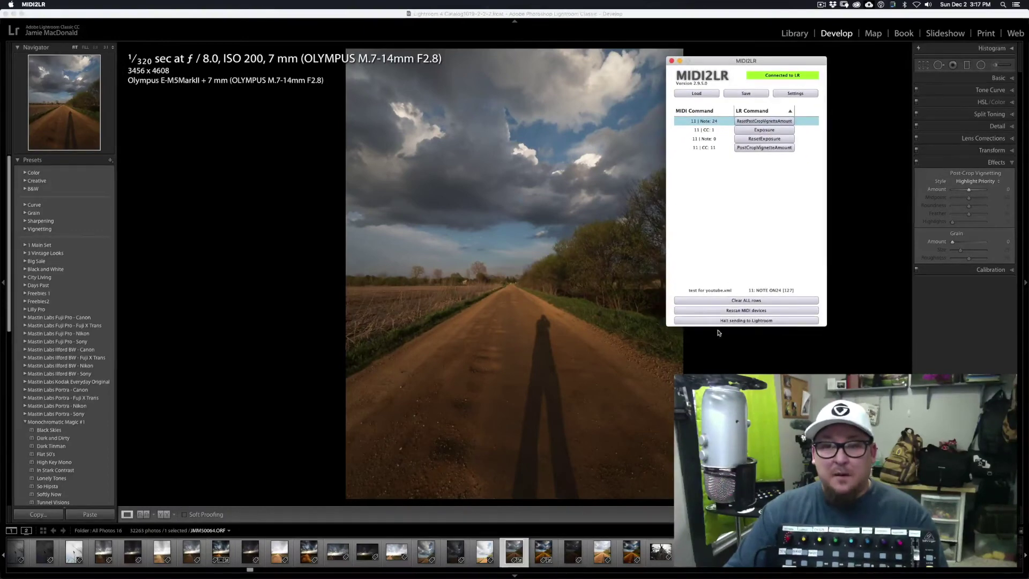
{"action": "left_click", "coordinate": [696, 93]}
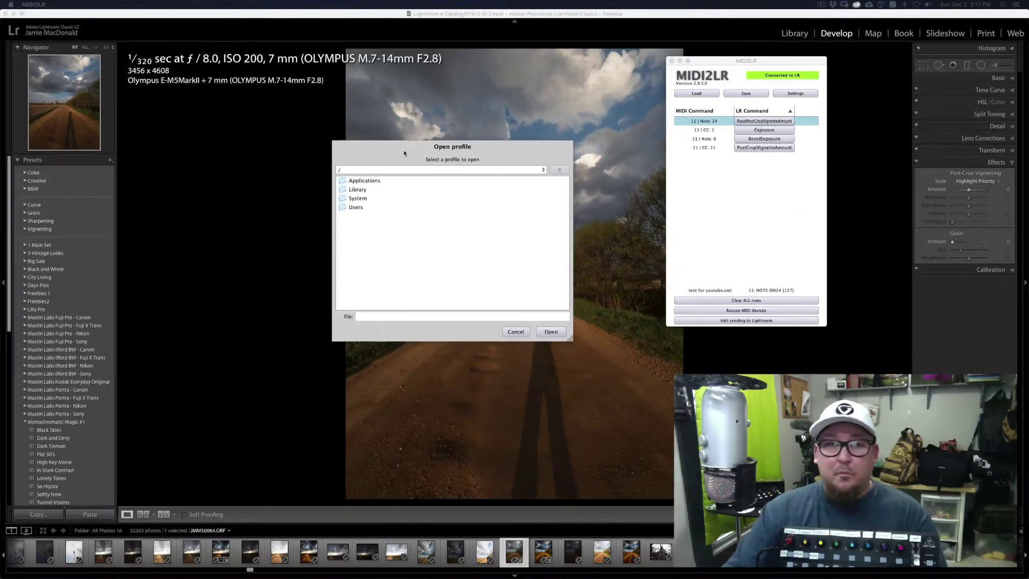
{"action": "left_click", "coordinate": [543, 170]}
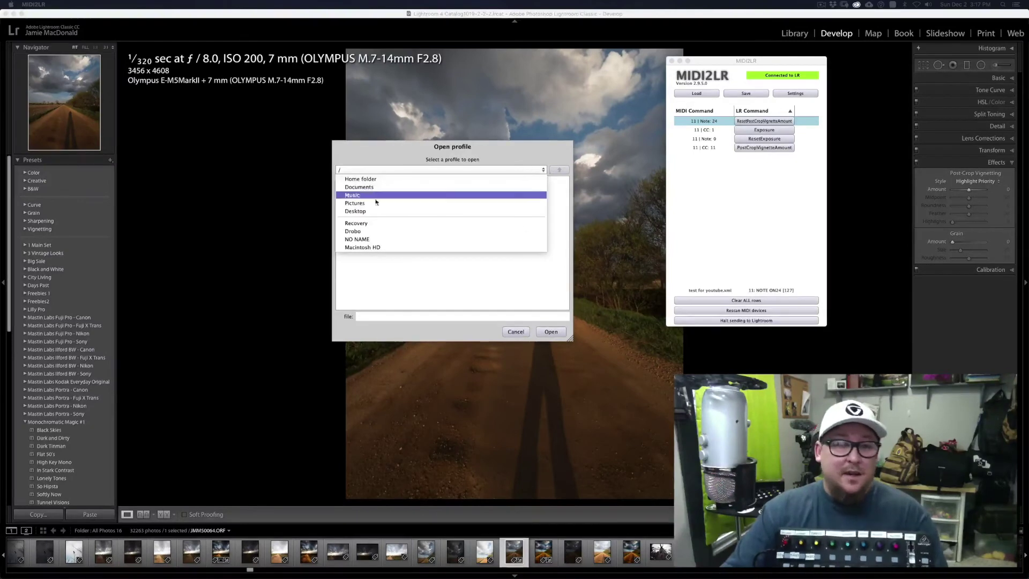
{"action": "left_click", "coordinate": [364, 188]}
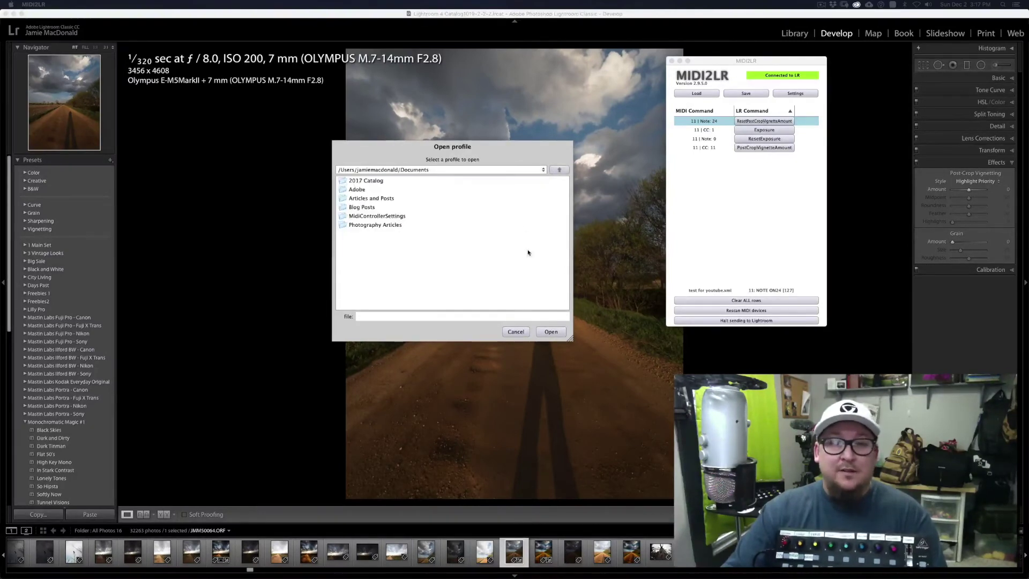
{"action": "double_click", "coordinate": [391, 218]}
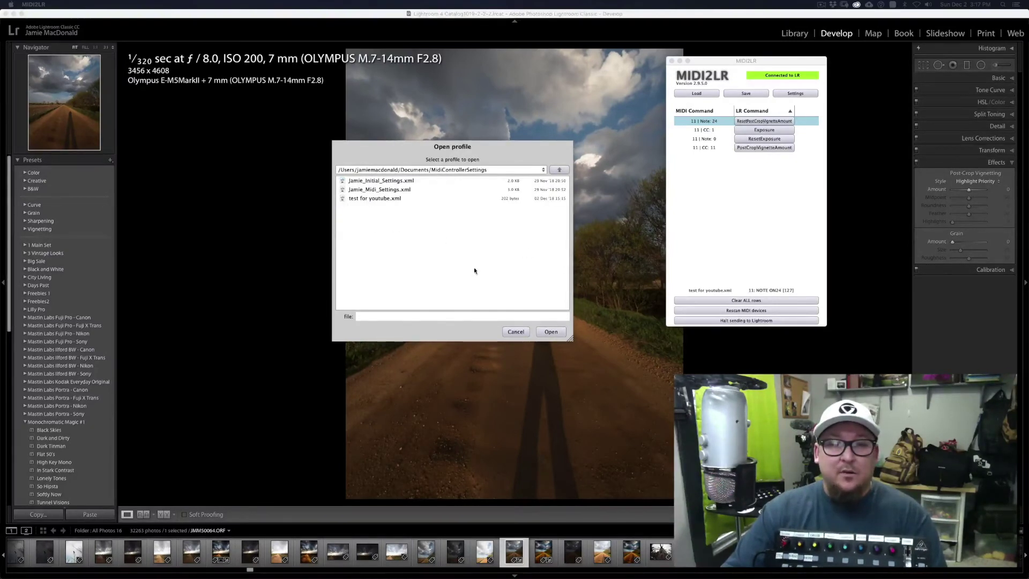
{"action": "left_click", "coordinate": [397, 191]}
{"action": "left_click", "coordinate": [545, 332]}
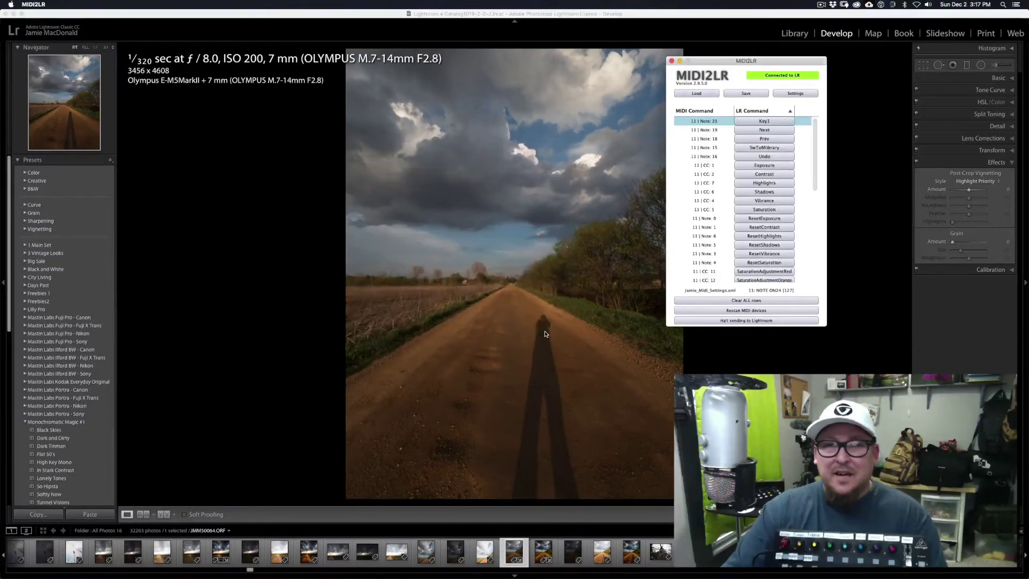
{"action": "scroll", "coordinate": [813, 164], "scroll_direction": "down", "scroll_amount": 3}
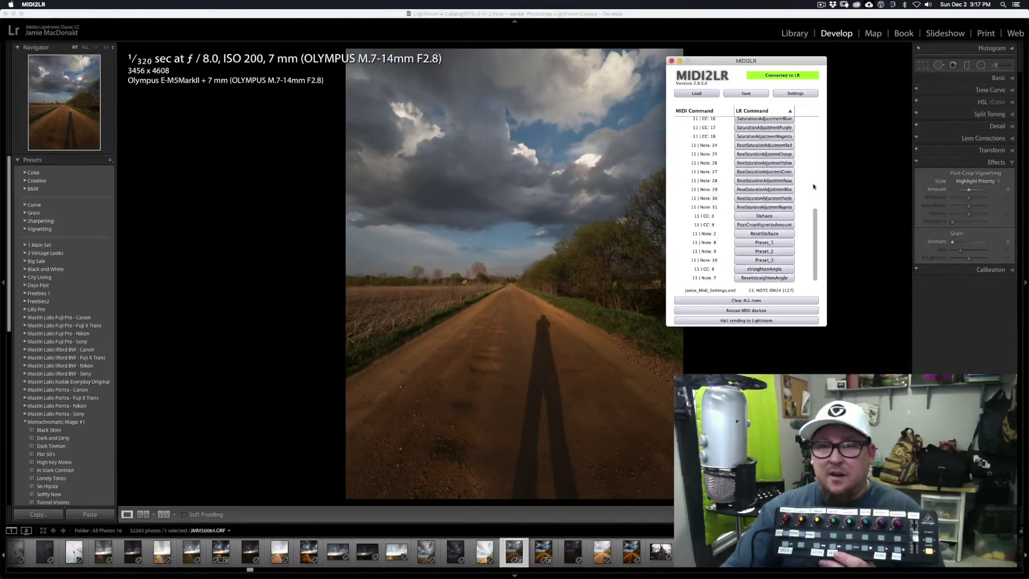
{"action": "scroll", "coordinate": [798, 222], "scroll_direction": "up", "scroll_amount": 5}
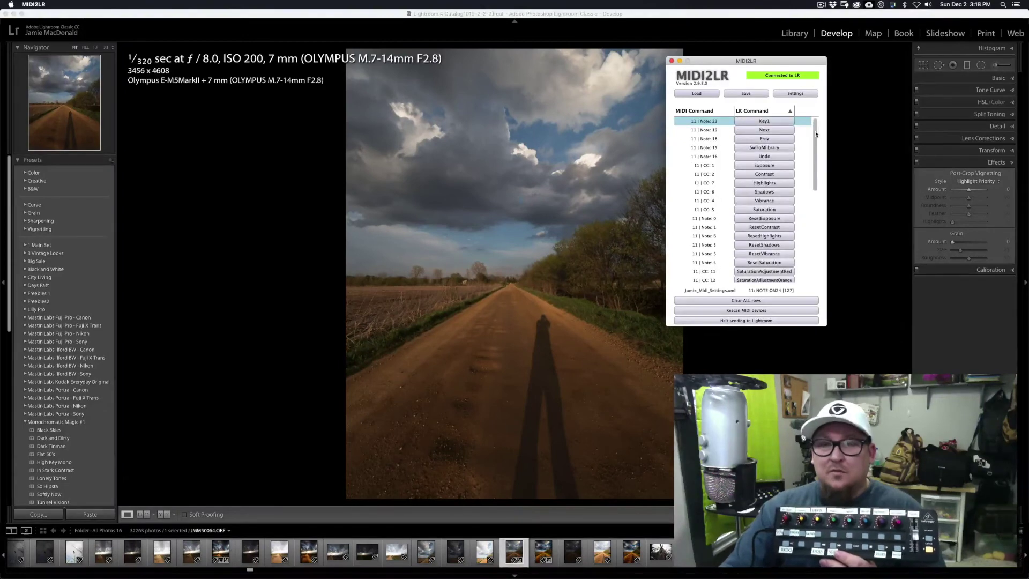
{"action": "left_click_drag", "start_coordinate": [815, 131], "coordinate": [808, 242]}
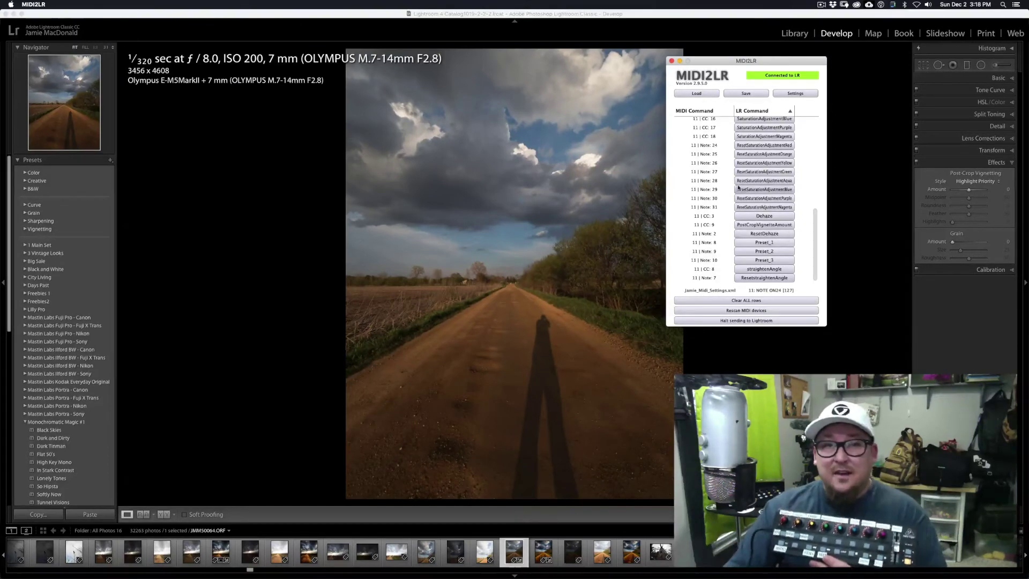
Step: Move the MIDI2LR window right, then stop the screen recording
{"action": "left_click_drag", "start_coordinate": [724, 59], "coordinate": [792, 56]}
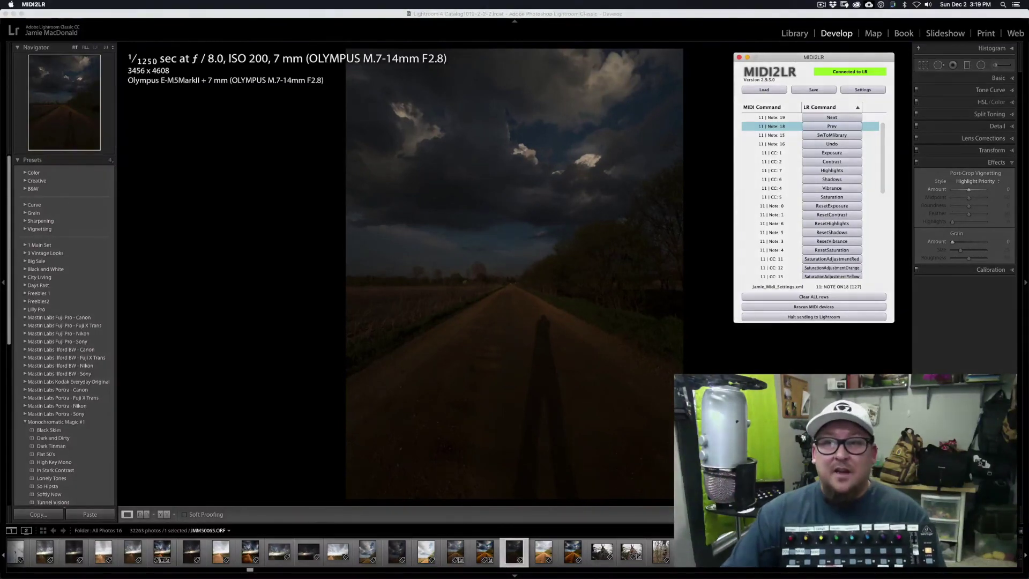
{"action": "left_click", "coordinate": [821, 4]}
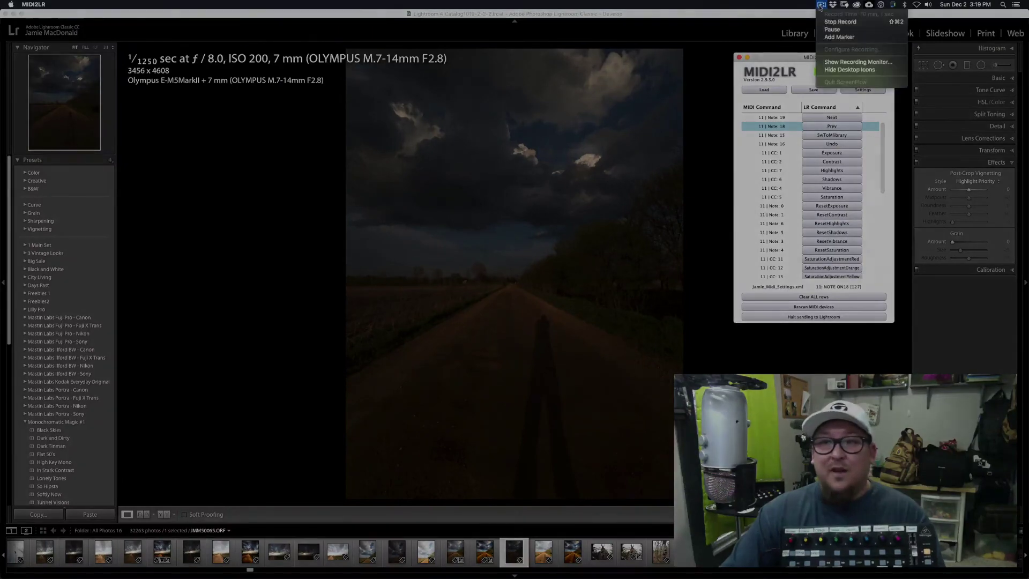